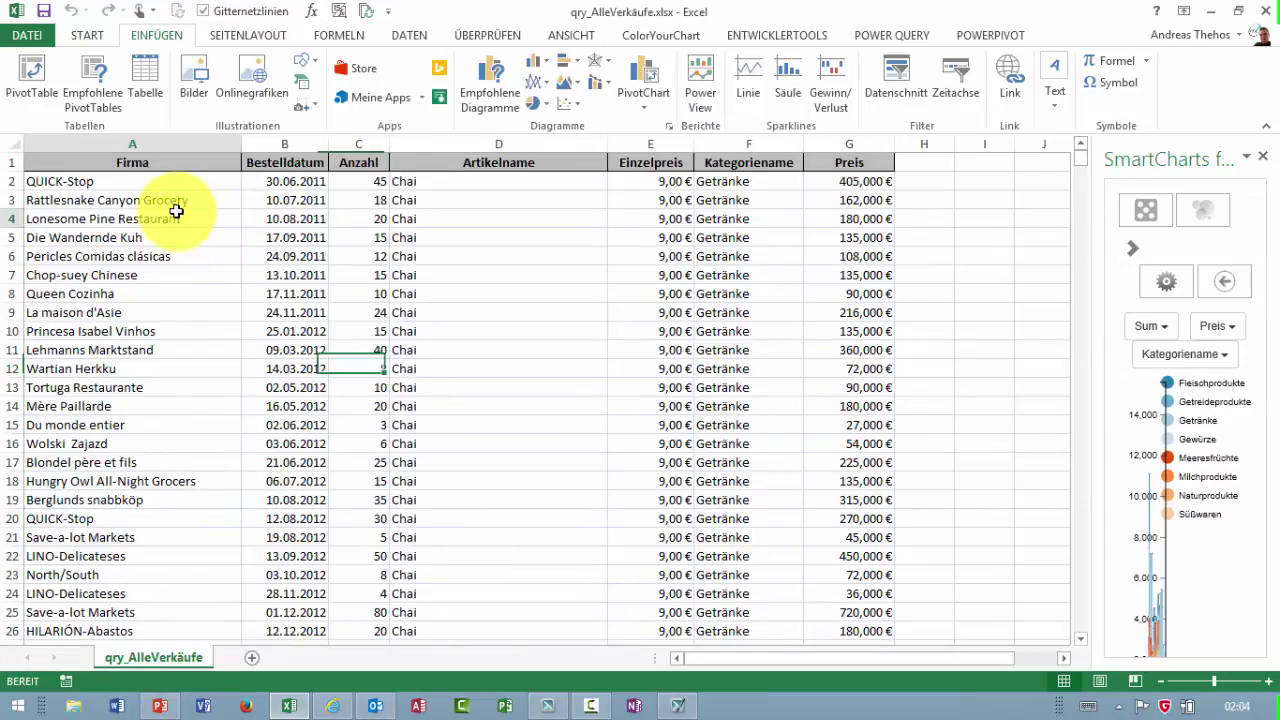
Select blocks of company names and order dates B2:B21 to read status bar statistics.
{"action": "left_click_drag", "start_coordinate": [170, 218], "coordinate": [360, 274]}
{"action": "left_click_drag", "start_coordinate": [496, 303], "coordinate": [771, 366]}
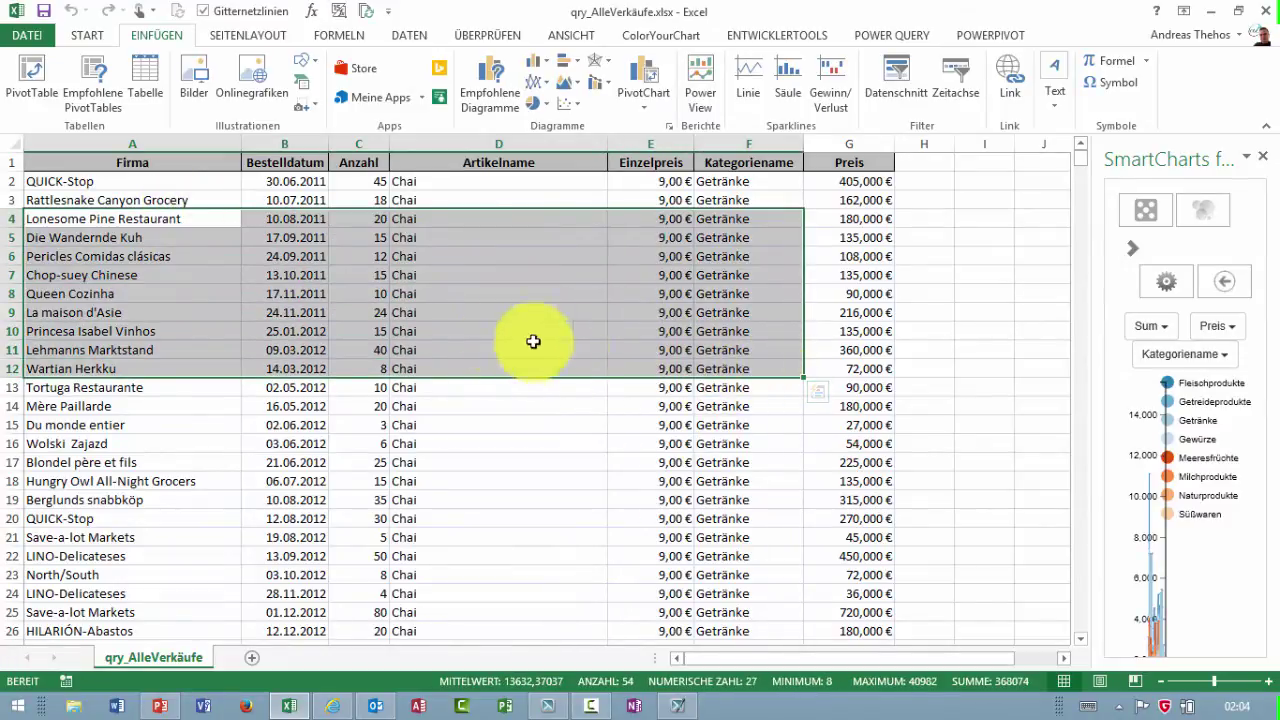
{"action": "left_click_drag", "start_coordinate": [116, 273], "coordinate": [129, 537]}
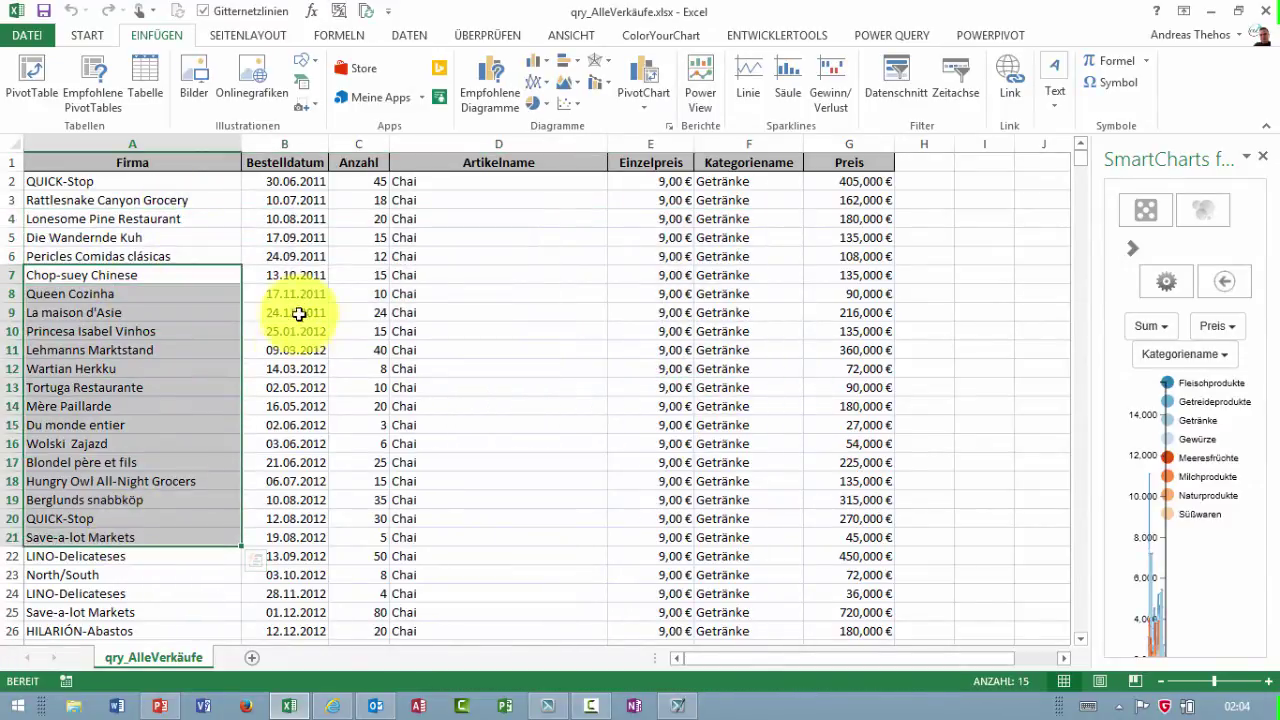
{"action": "left_click_drag", "start_coordinate": [291, 240], "coordinate": [329, 474]}
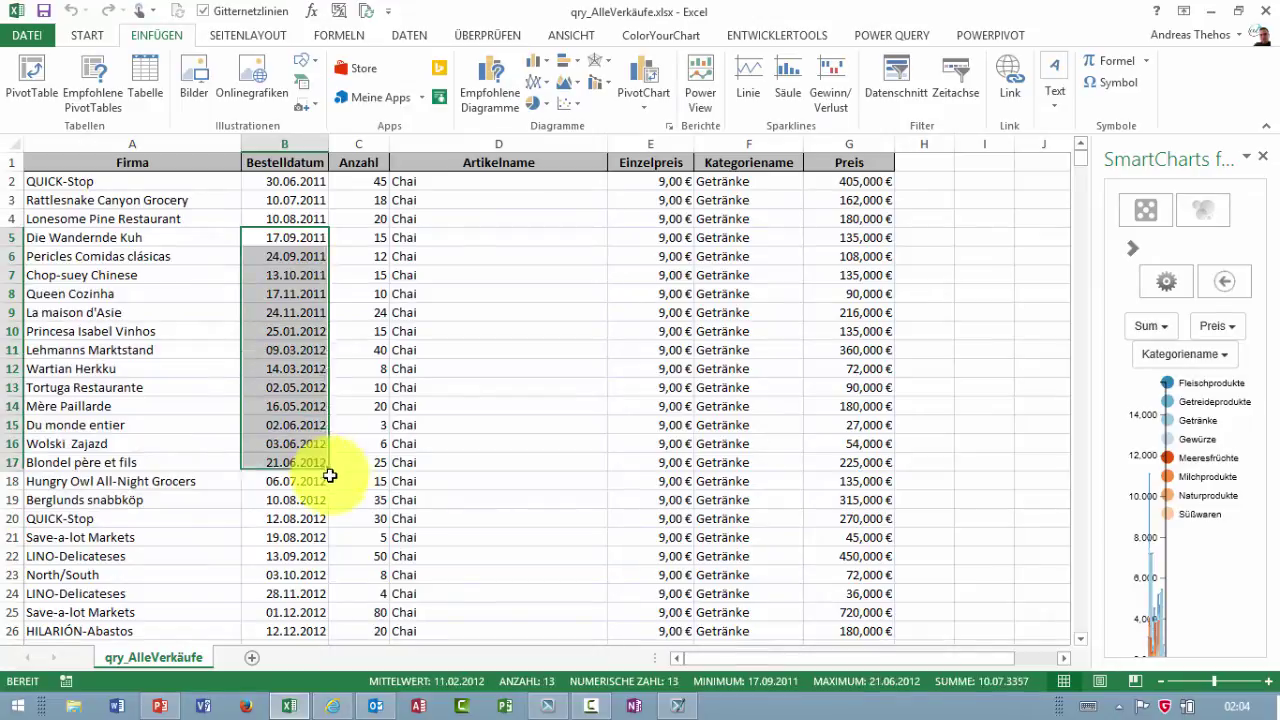
{"action": "left_click", "coordinate": [285, 183]}
{"action": "left_click_drag", "start_coordinate": [278, 240], "coordinate": [300, 537]}
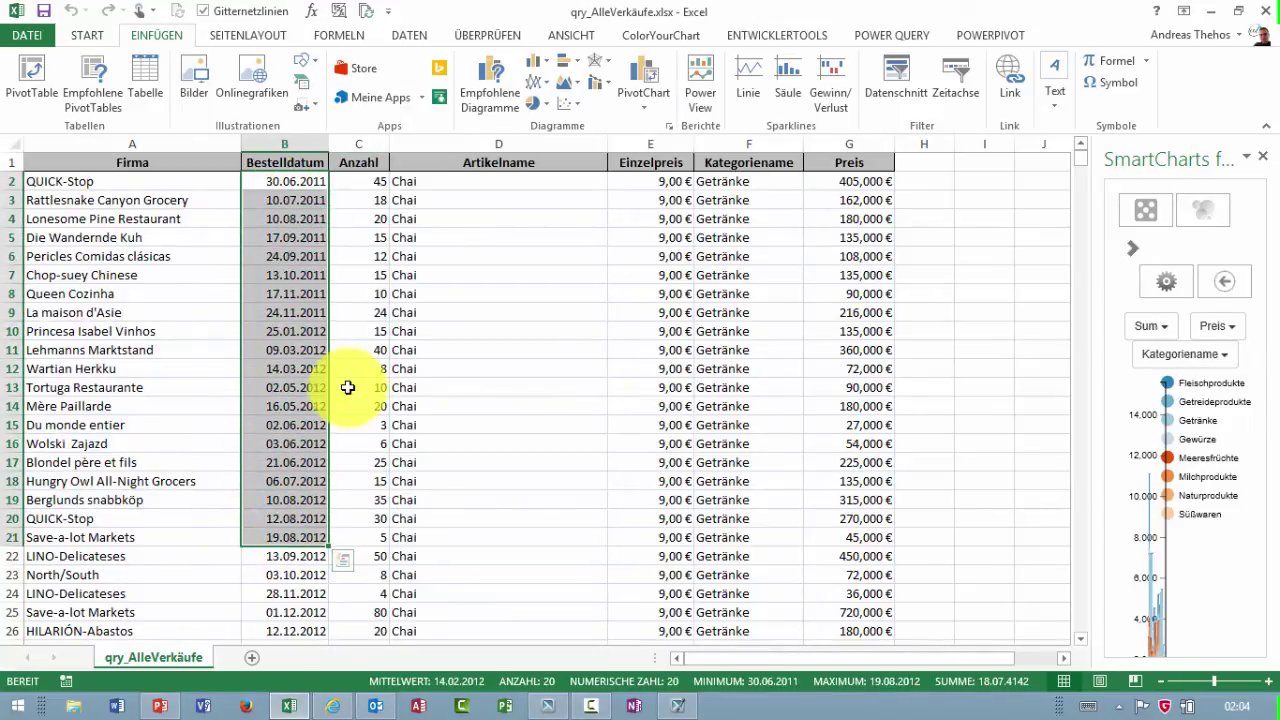
Select article names, unit prices E3:E14, category names and prices G4:G19 to compare their statistics.
{"action": "left_click_drag", "start_coordinate": [363, 203], "coordinate": [365, 405]}
{"action": "left_click_drag", "start_coordinate": [430, 200], "coordinate": [450, 405]}
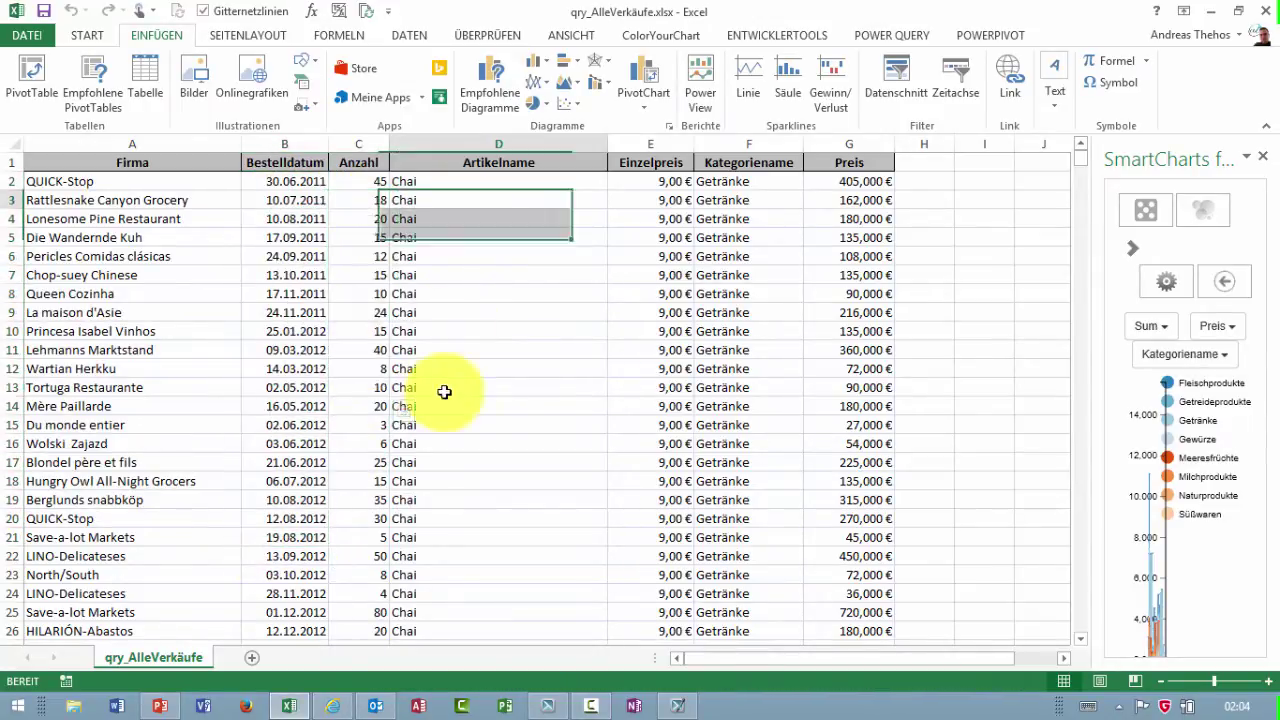
{"action": "left_click_drag", "start_coordinate": [650, 200], "coordinate": [657, 405]}
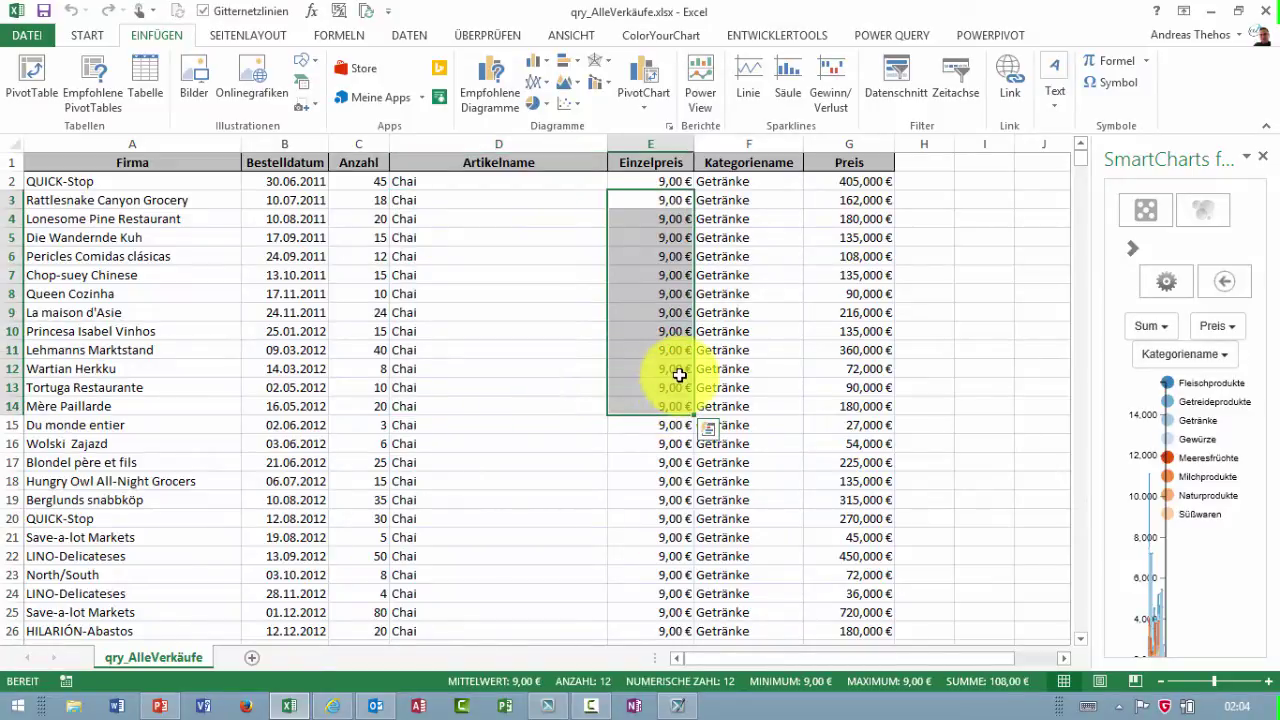
{"action": "left_click_drag", "start_coordinate": [750, 218], "coordinate": [752, 460]}
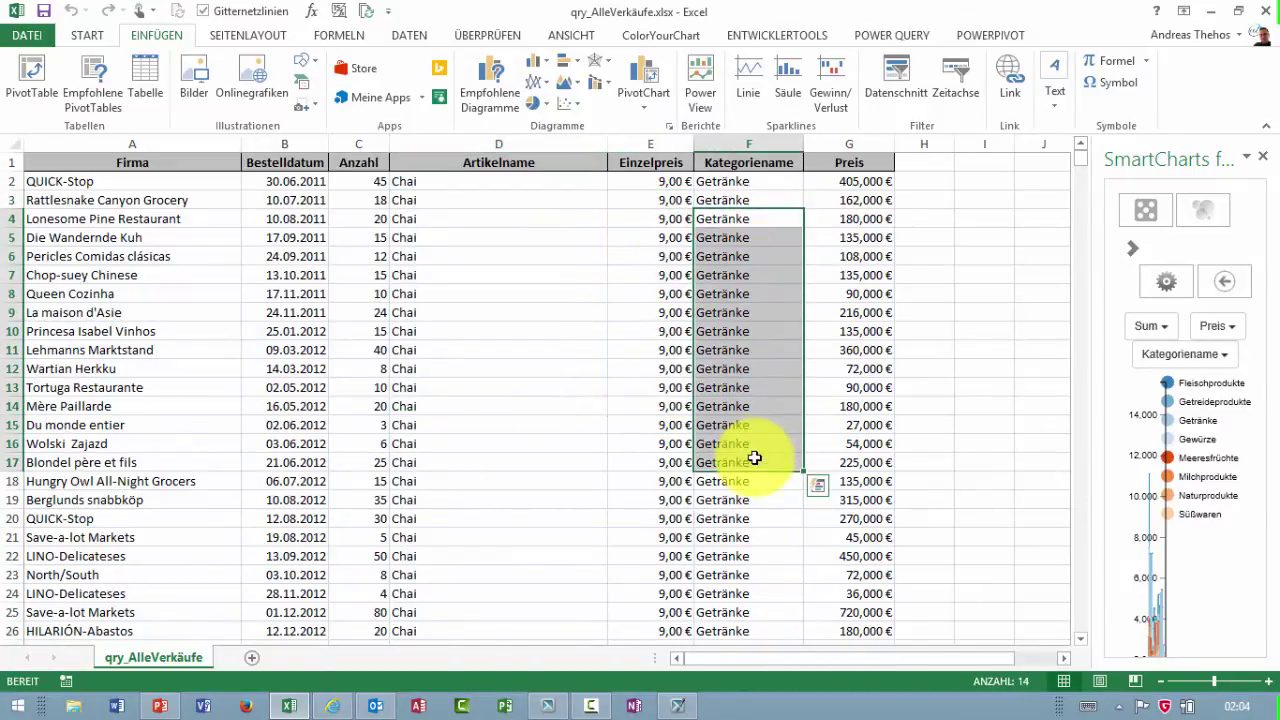
{"action": "left_click_drag", "start_coordinate": [843, 222], "coordinate": [840, 500]}
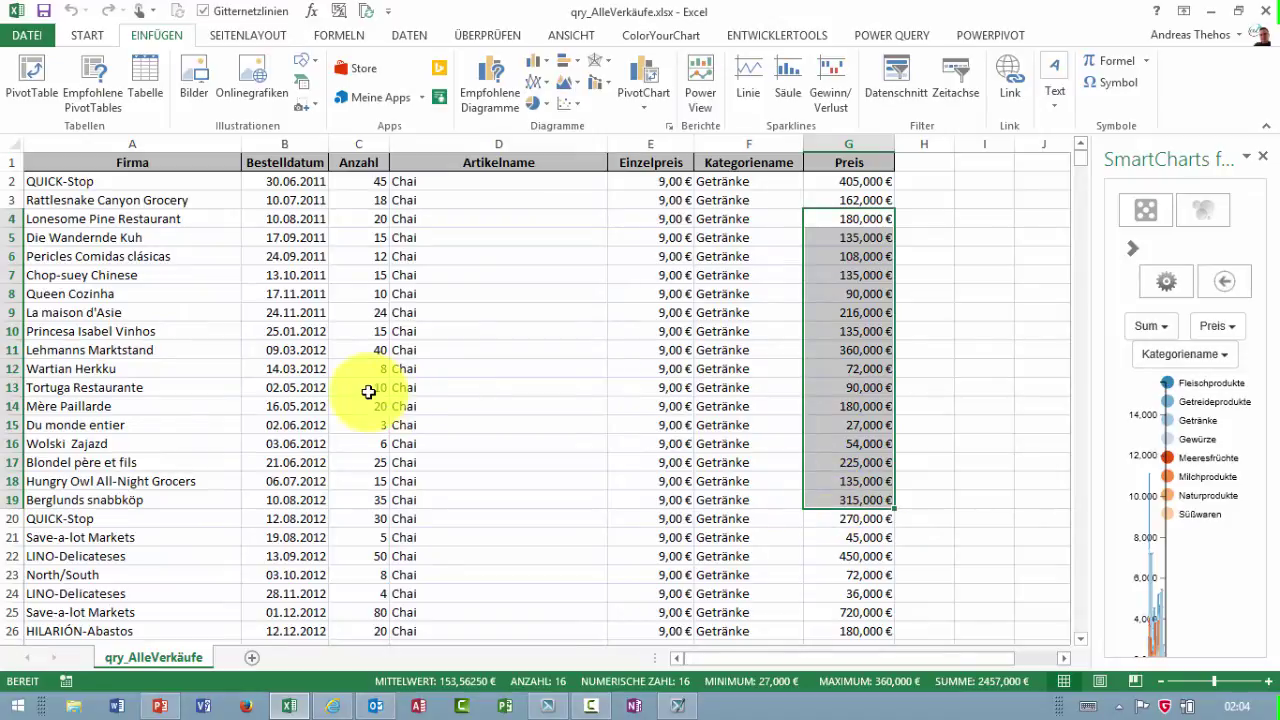
Select cell E2 and order dates in column B, then widen the SmartCharts pane to half the window.
{"action": "left_click", "coordinate": [336, 203]}
{"action": "left_click", "coordinate": [663, 186]}
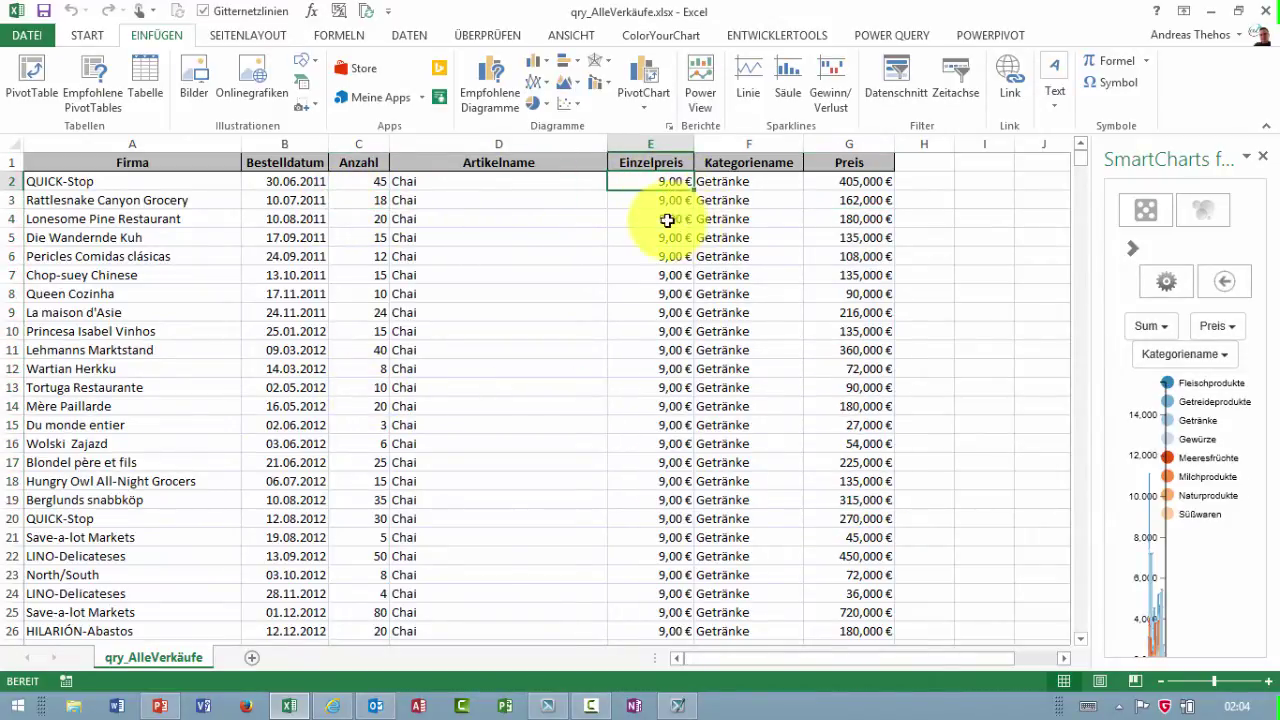
{"action": "left_click_drag", "start_coordinate": [284, 237], "coordinate": [284, 556]}
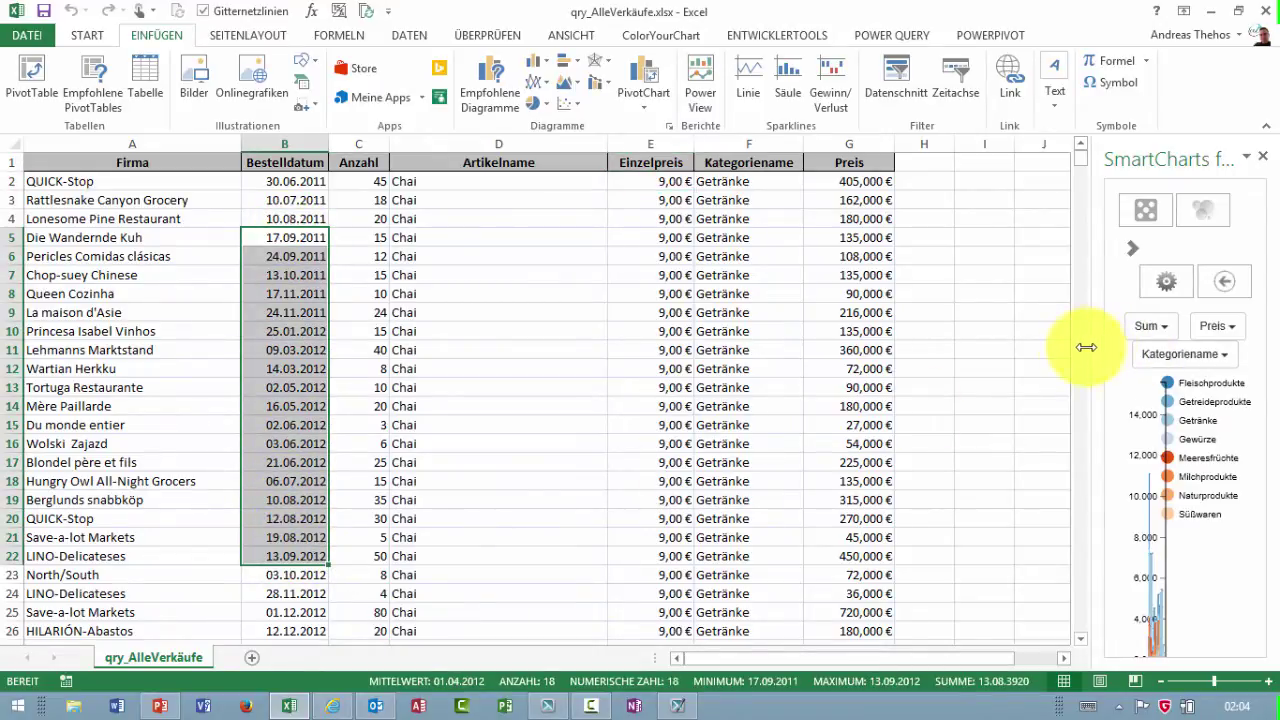
{"action": "left_click_drag", "start_coordinate": [1086, 347], "coordinate": [588, 397]}
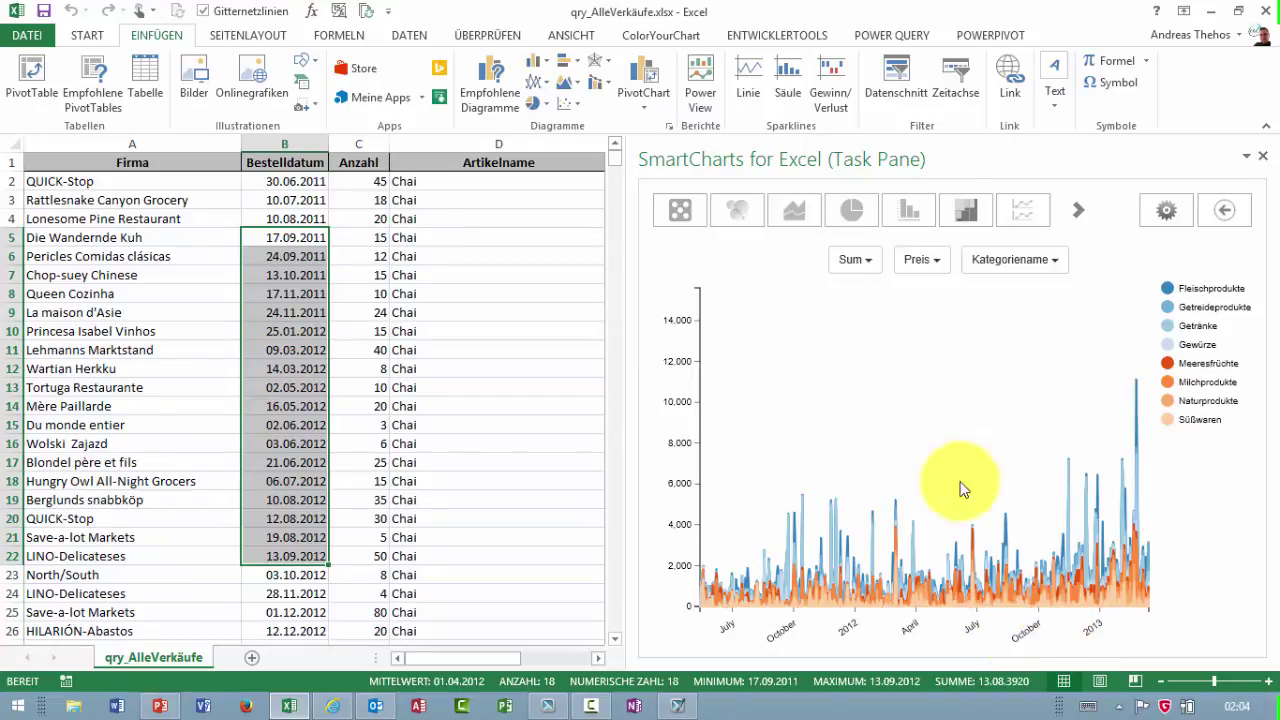
Switch to a bubble chart, play and pause the timeline, and extend its range to late September.
{"action": "left_click", "coordinate": [737, 210]}
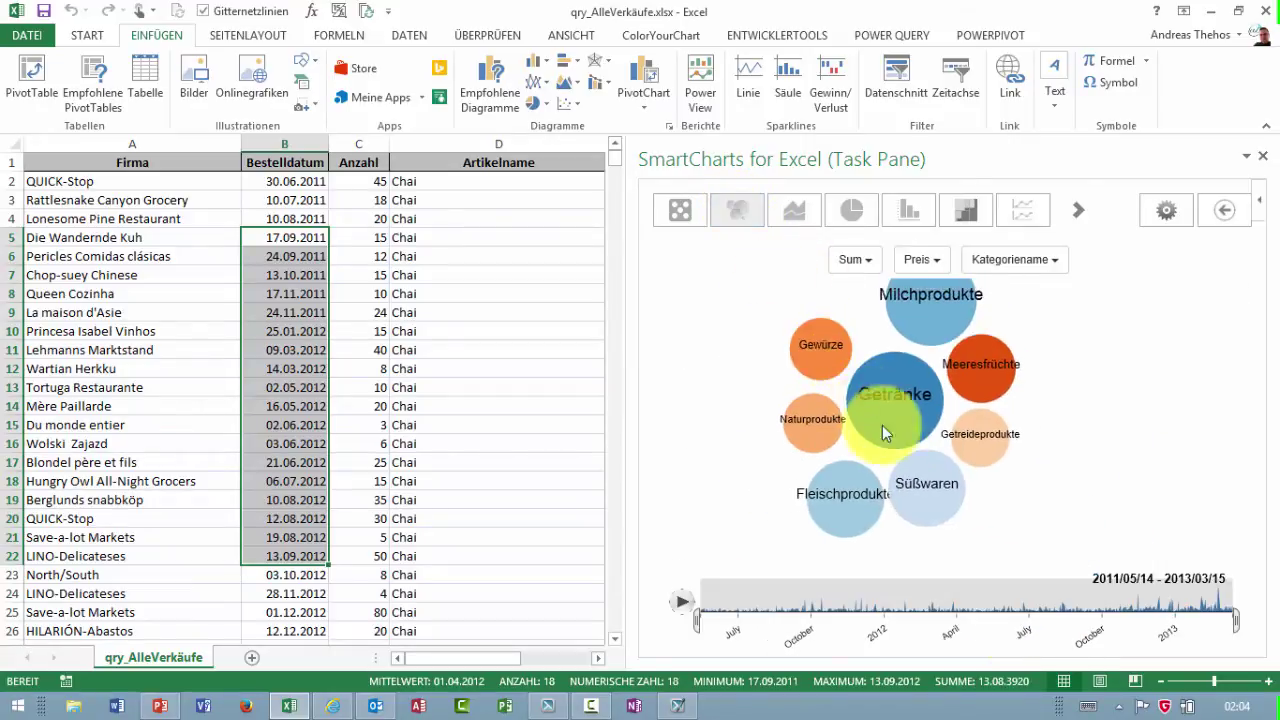
{"action": "left_click", "coordinate": [684, 604]}
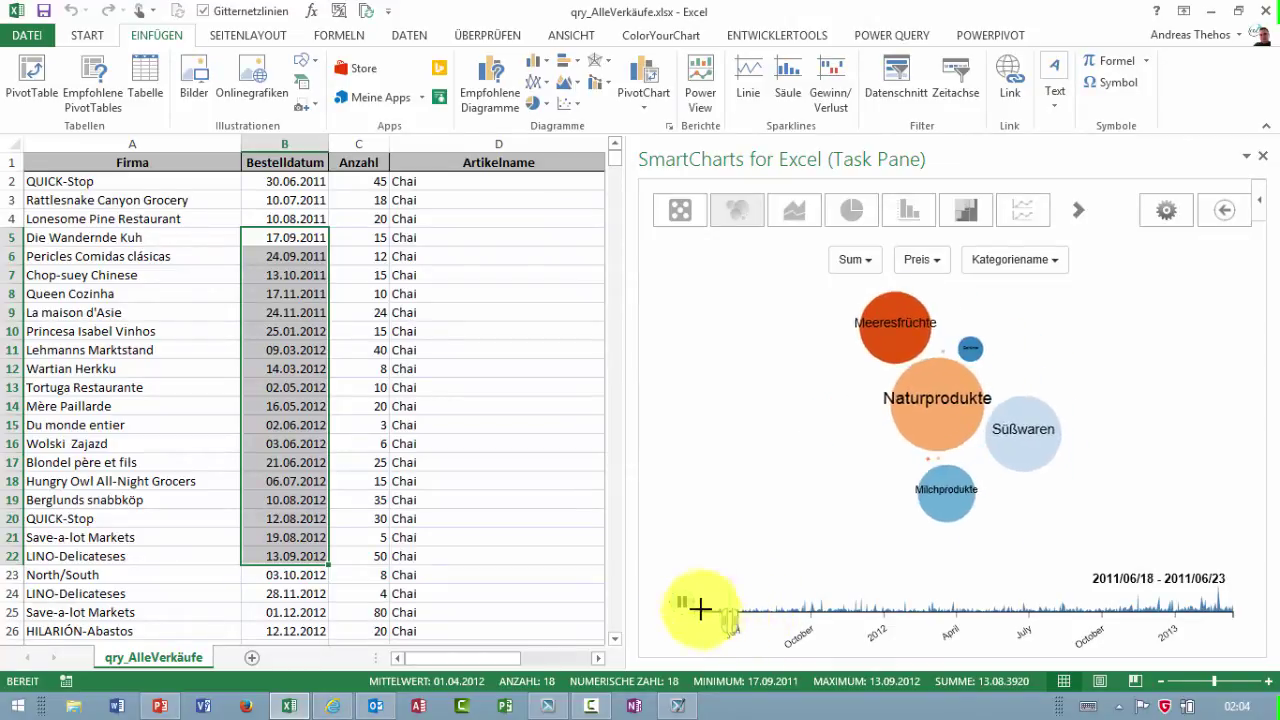
{"action": "left_click", "coordinate": [681, 601]}
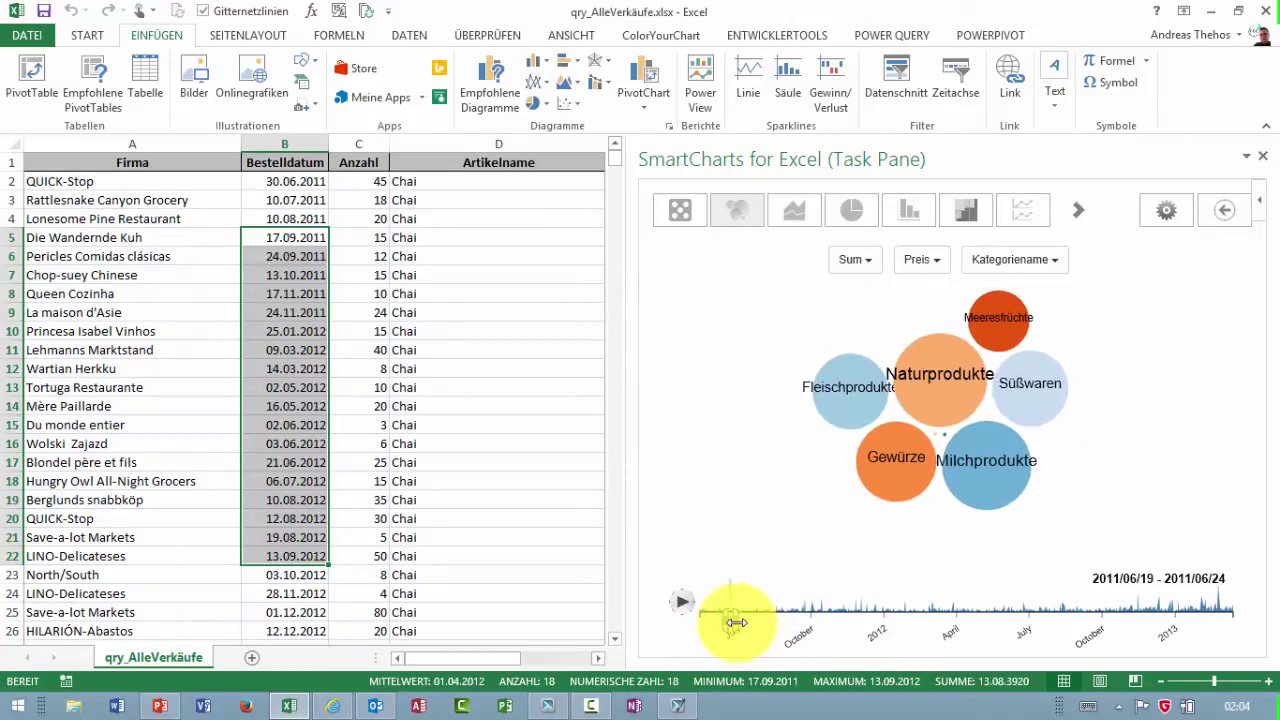
{"action": "left_click_drag", "start_coordinate": [744, 621], "coordinate": [813, 618]}
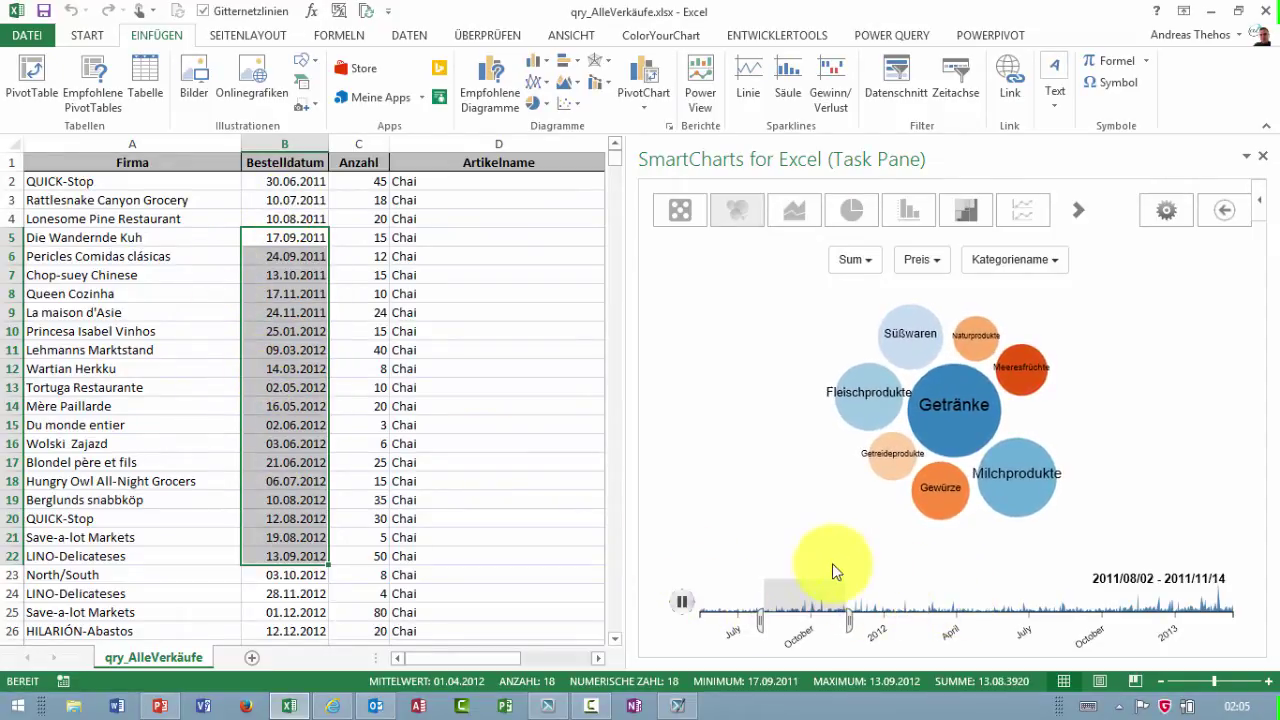
Pause the timeline and regroup the bubbles by Artikelname, then by Firma.
{"action": "left_click", "coordinate": [681, 602]}
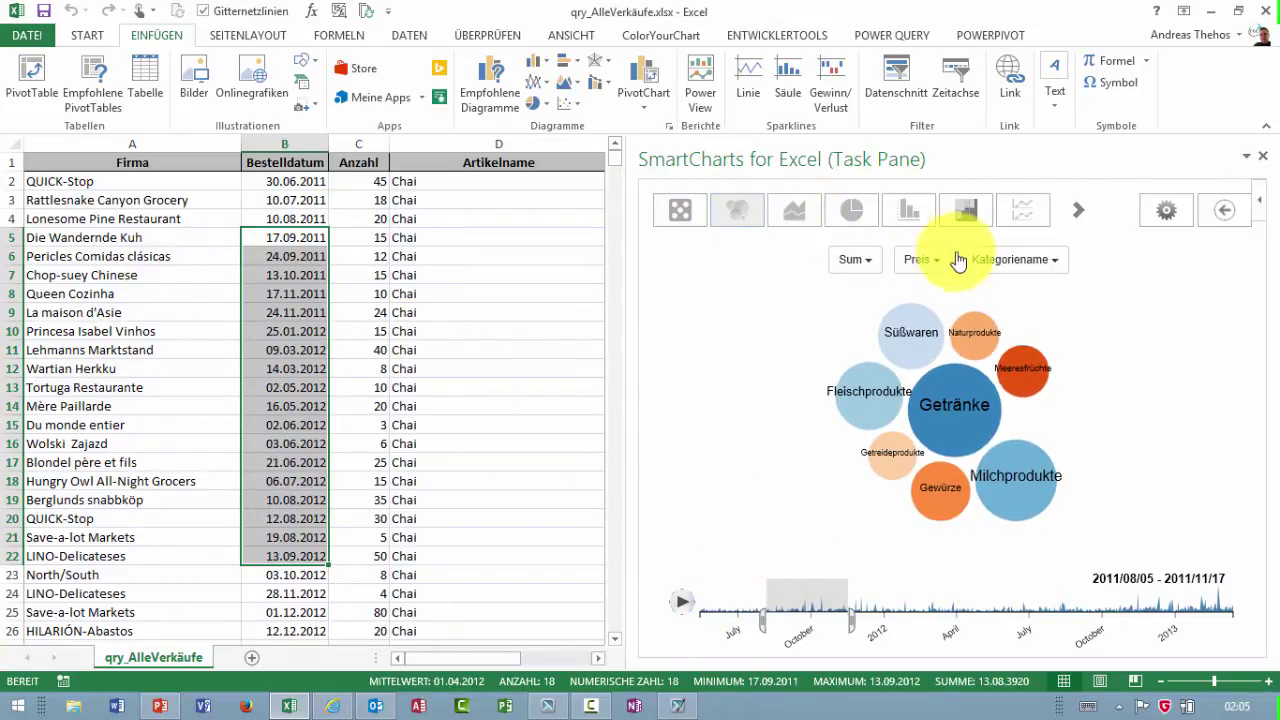
{"action": "left_click", "coordinate": [1032, 266]}
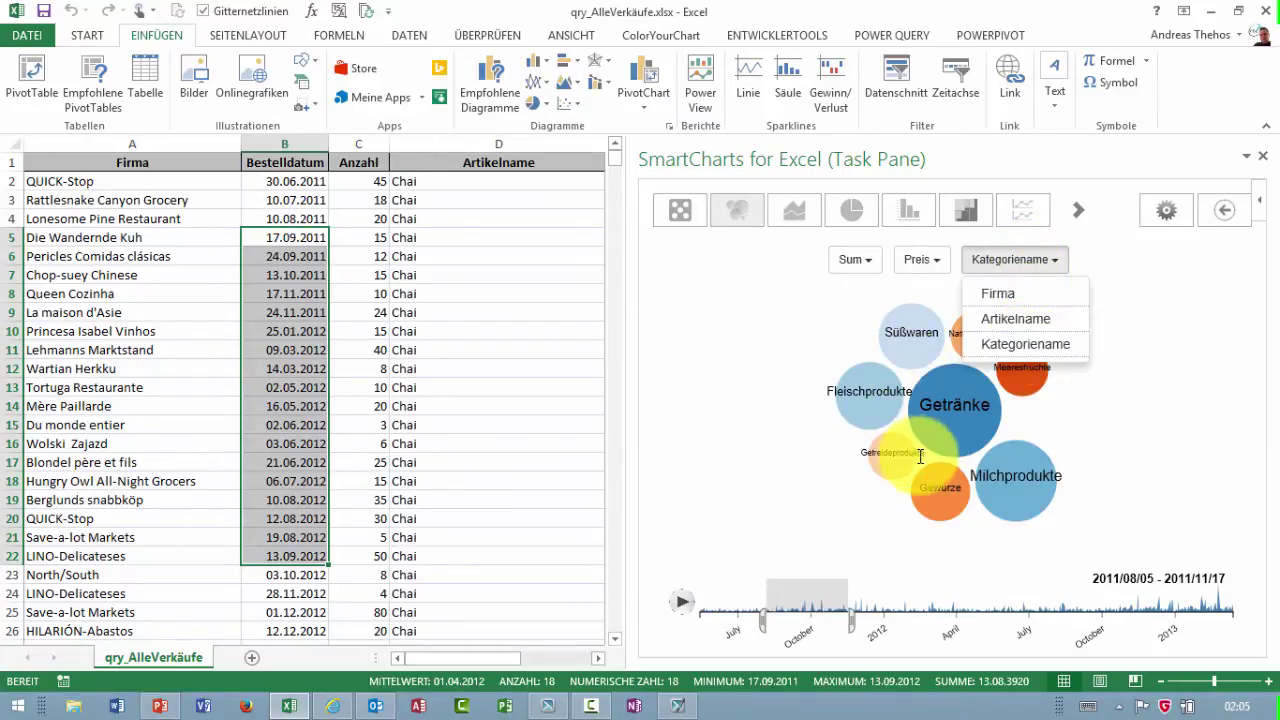
{"action": "left_click", "coordinate": [1015, 320]}
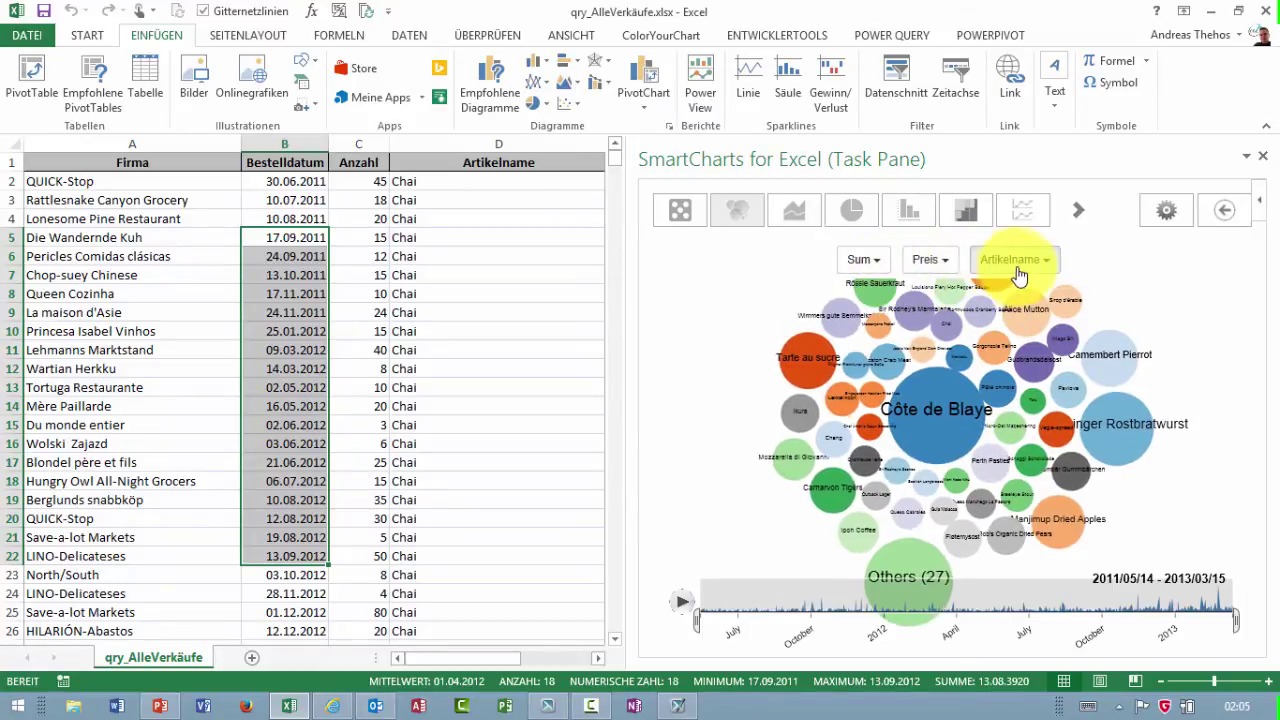
{"action": "left_click", "coordinate": [1018, 265]}
{"action": "left_click", "coordinate": [1011, 299]}
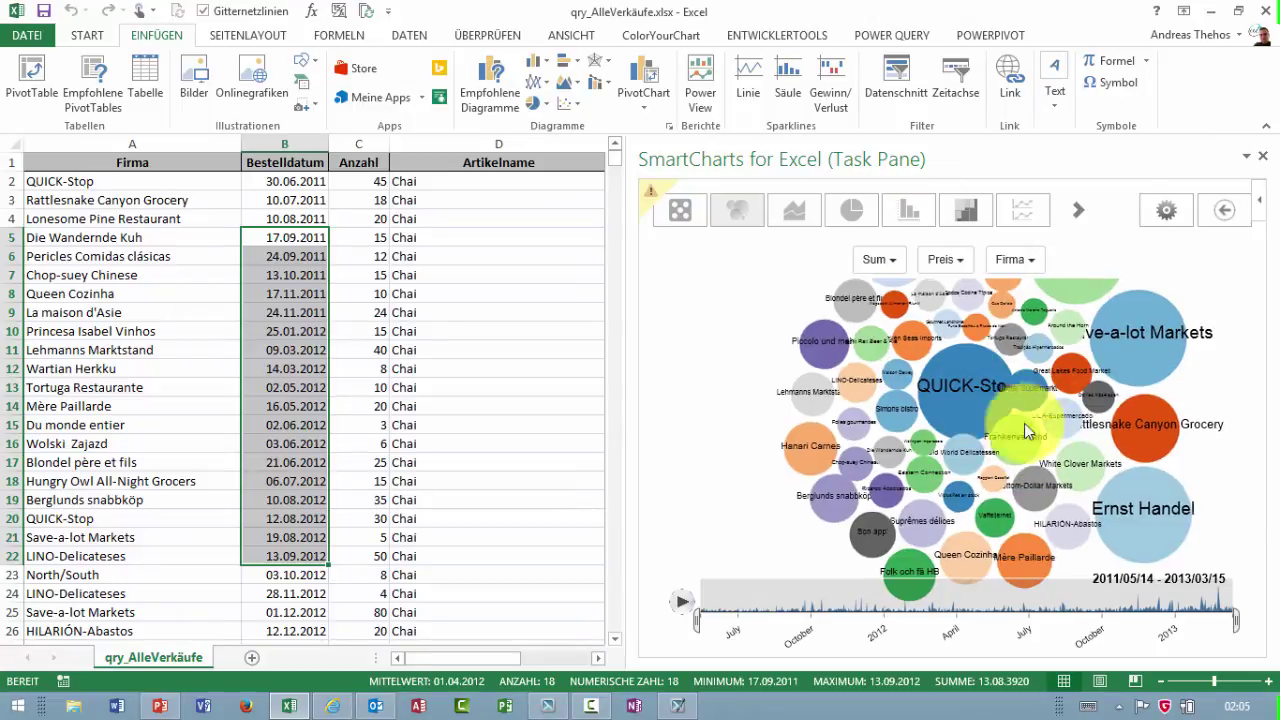
Review the Sum aggregation and Preis value lists, keeping the Firma grouping unchanged.
{"action": "left_click", "coordinate": [900, 268]}
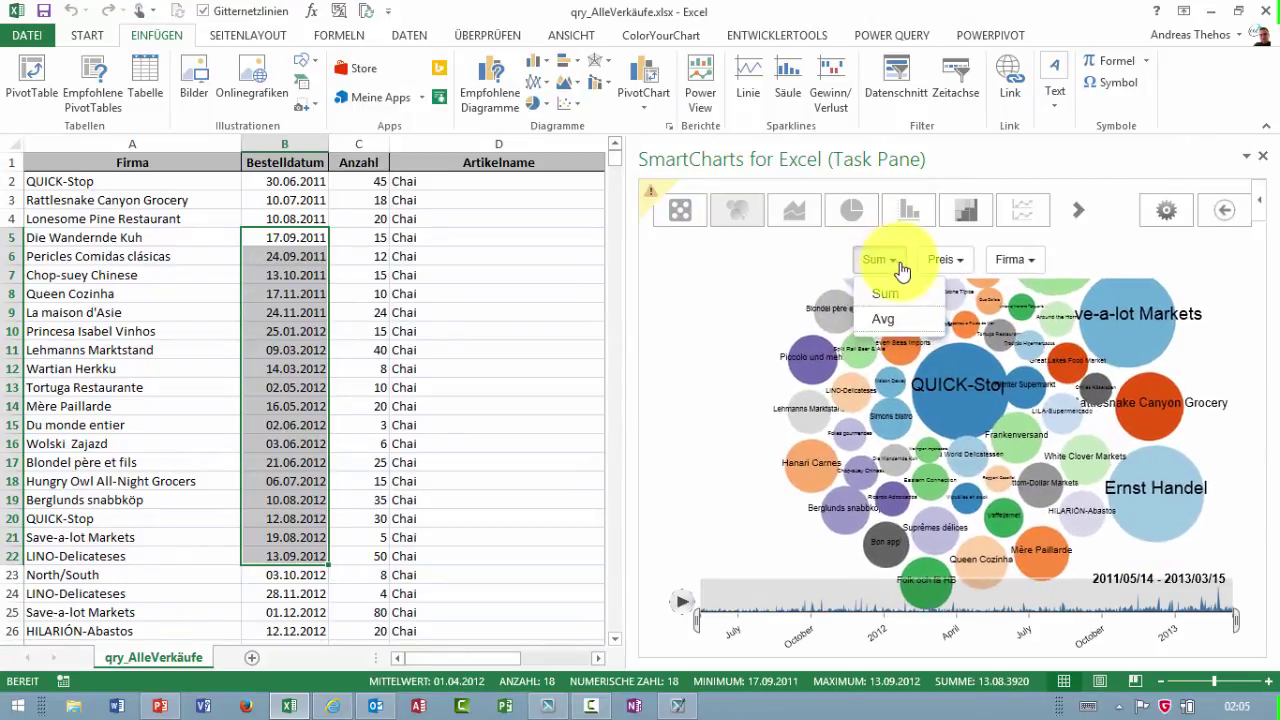
{"action": "left_click", "coordinate": [885, 293]}
{"action": "left_click", "coordinate": [960, 262]}
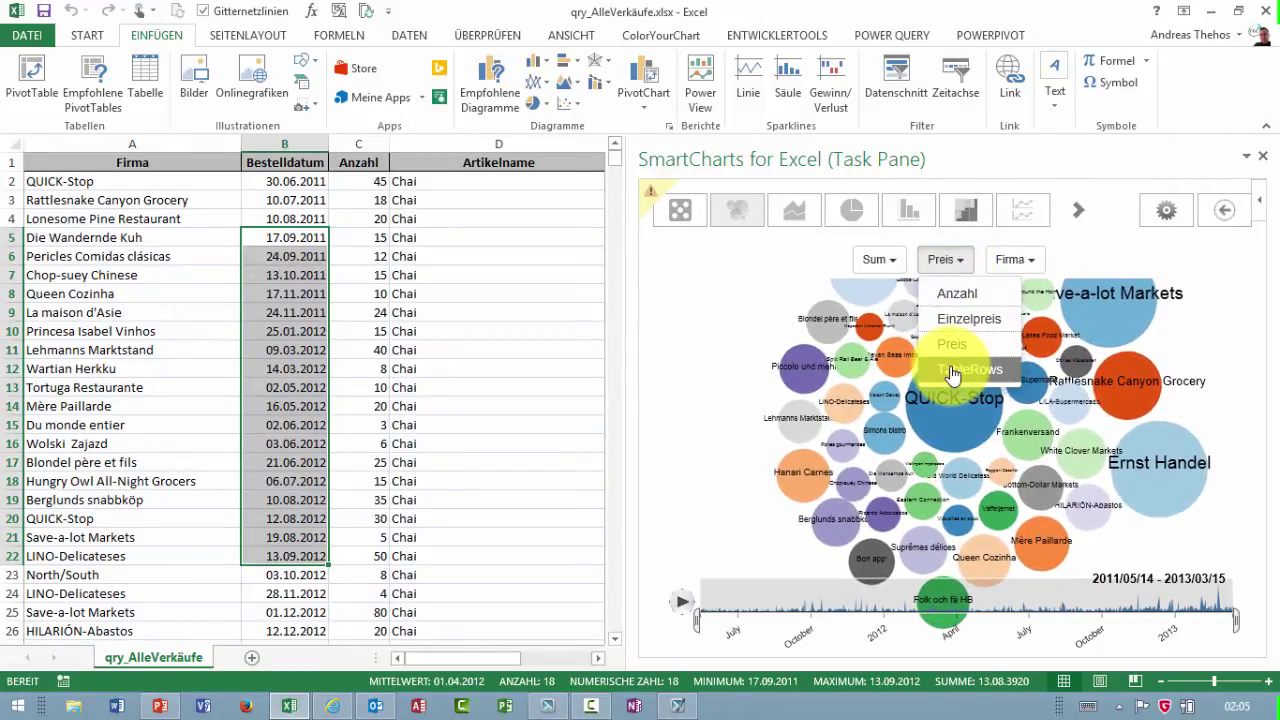
{"action": "left_click", "coordinate": [1013, 262]}
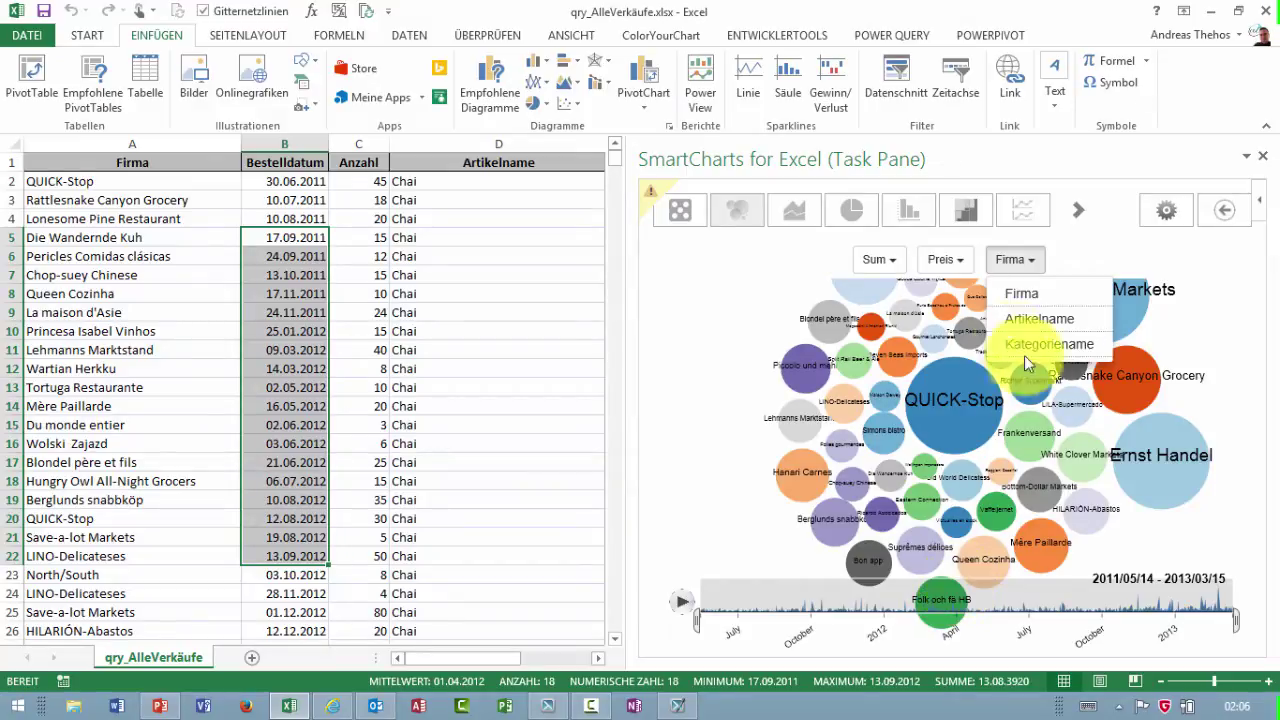
{"action": "left_click", "coordinate": [745, 220]}
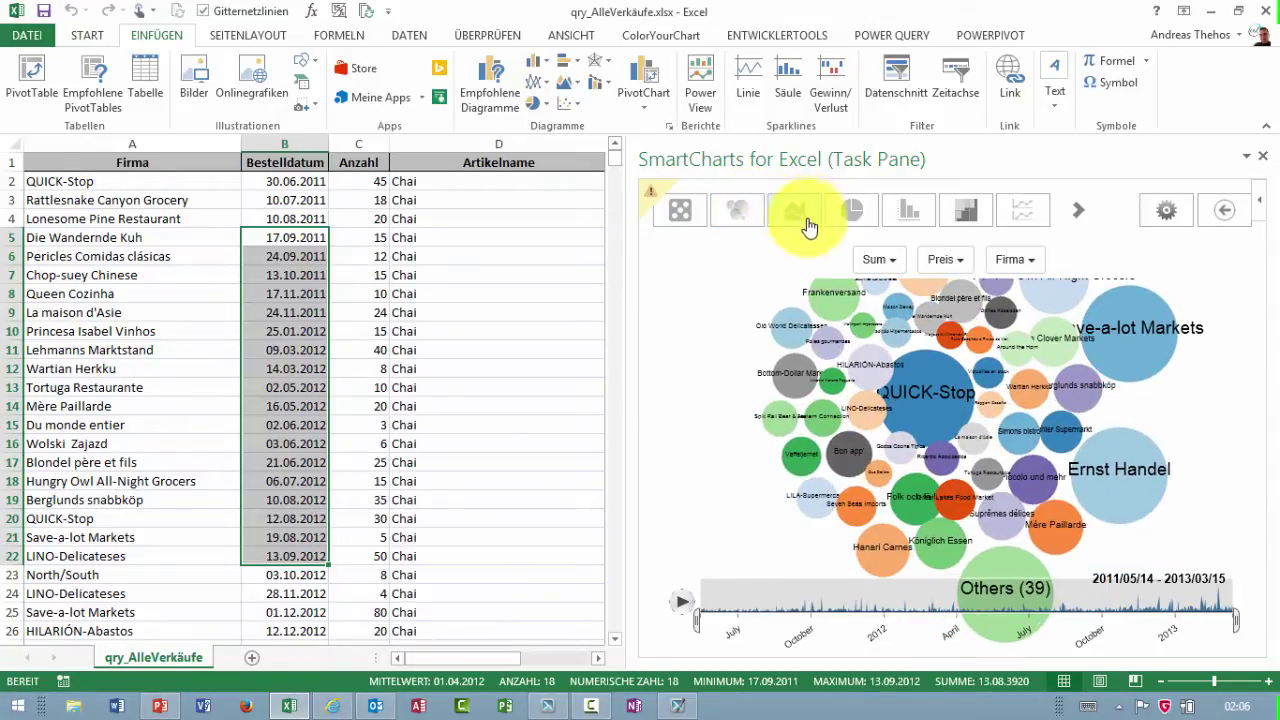
Regroup by Kategoriename, switch to a stacked area chart, and clear the Milchprodukte emphasis.
{"action": "left_click", "coordinate": [1014, 259]}
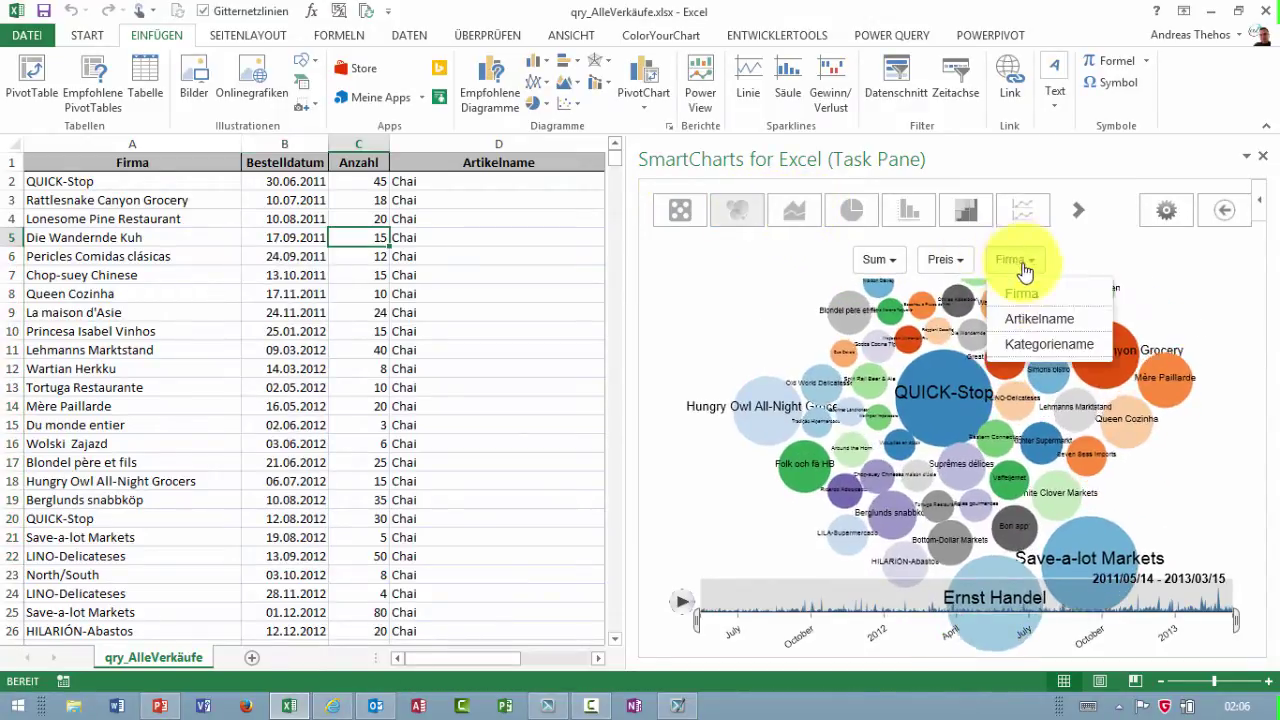
{"action": "left_click", "coordinate": [1034, 345]}
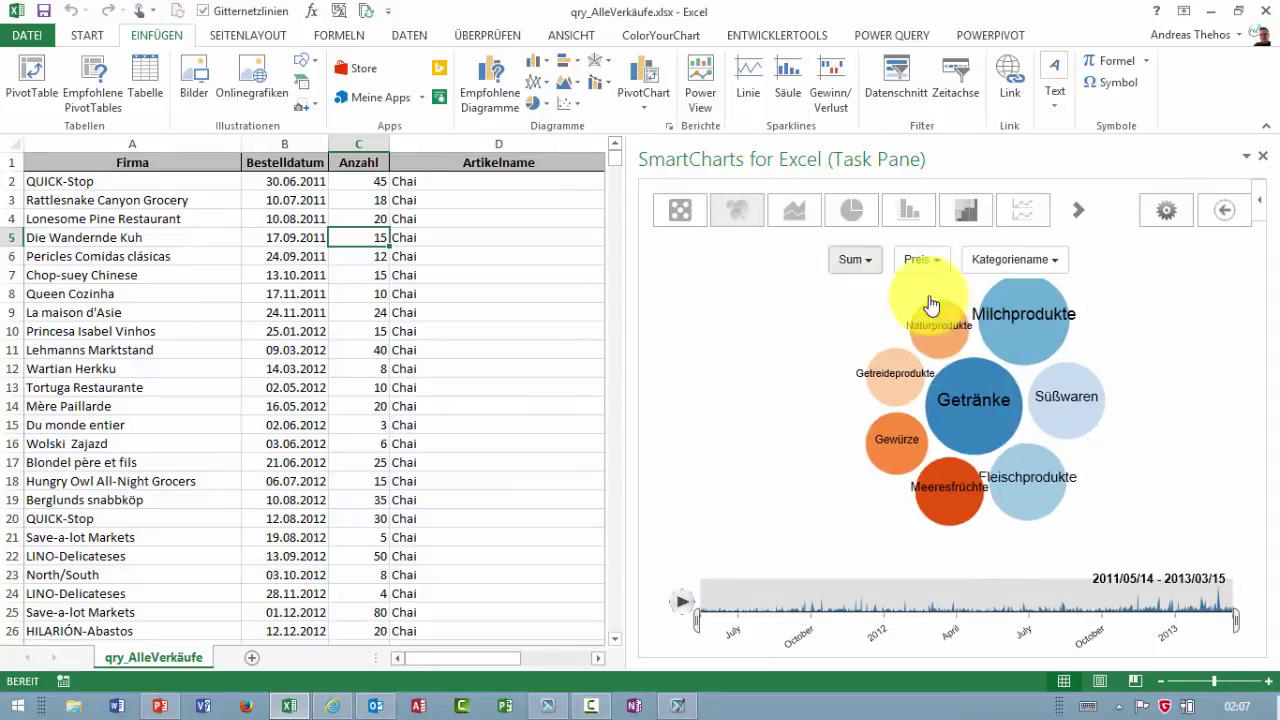
{"action": "left_click", "coordinate": [800, 222]}
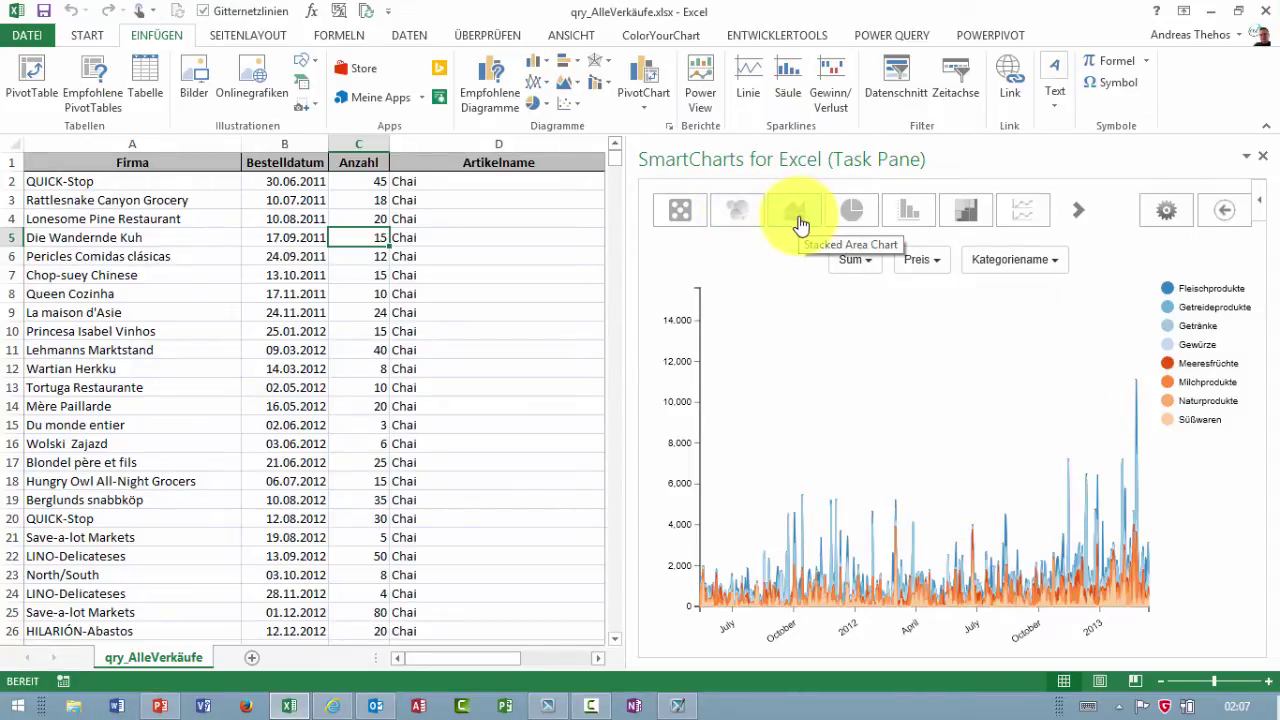
{"action": "left_click", "coordinate": [1189, 396]}
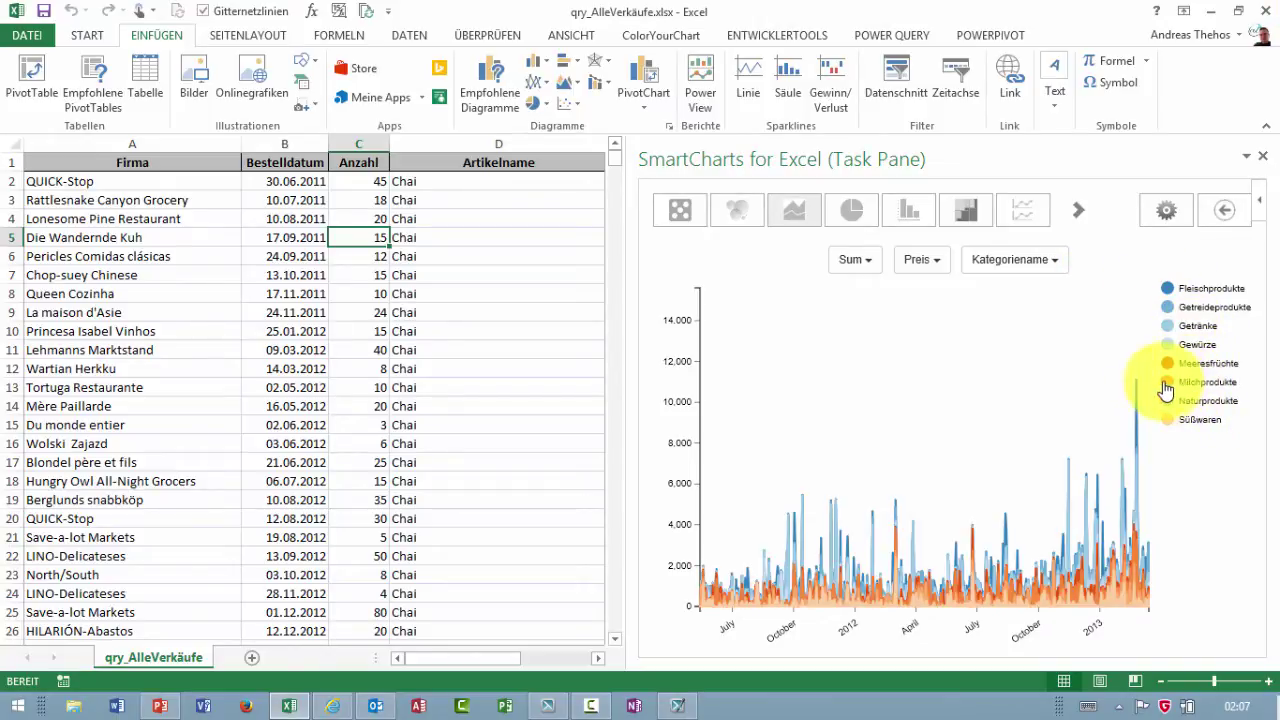
{"action": "left_click", "coordinate": [292, 200]}
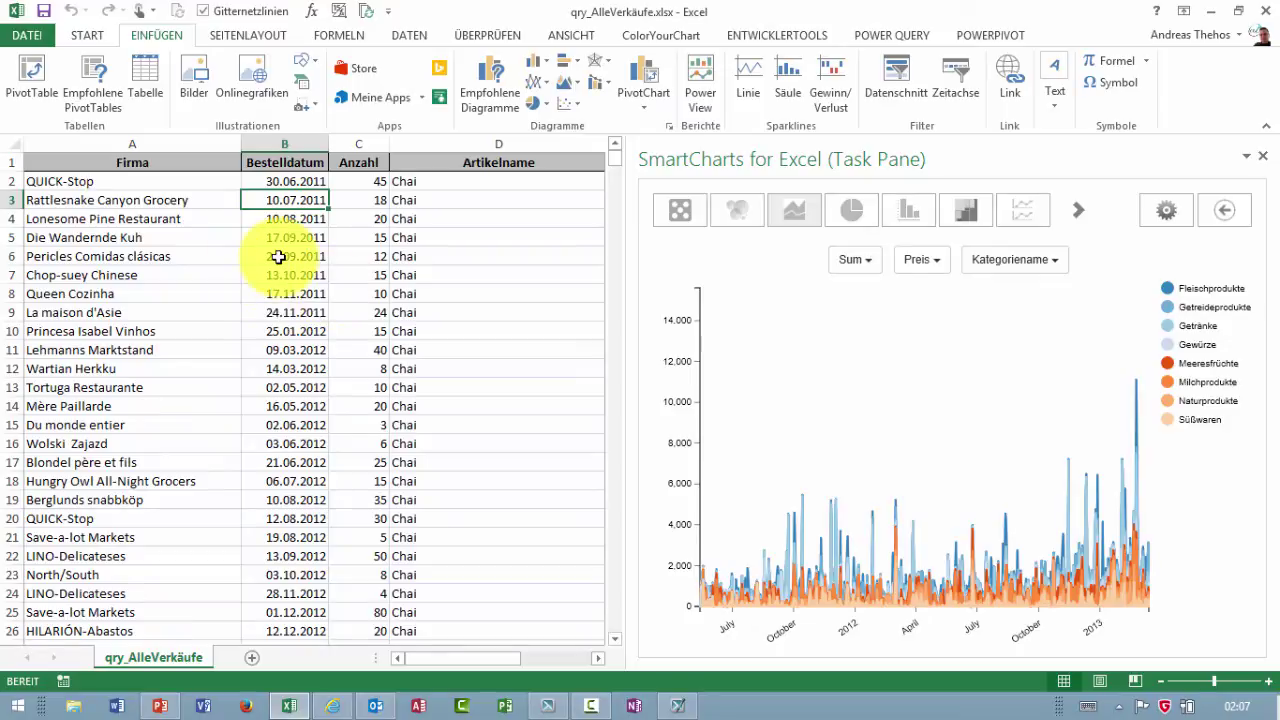
Format the sales data as a table with headers and filter Bestelldatum to 2012 only.
{"action": "key", "text": "ctrl+t"}
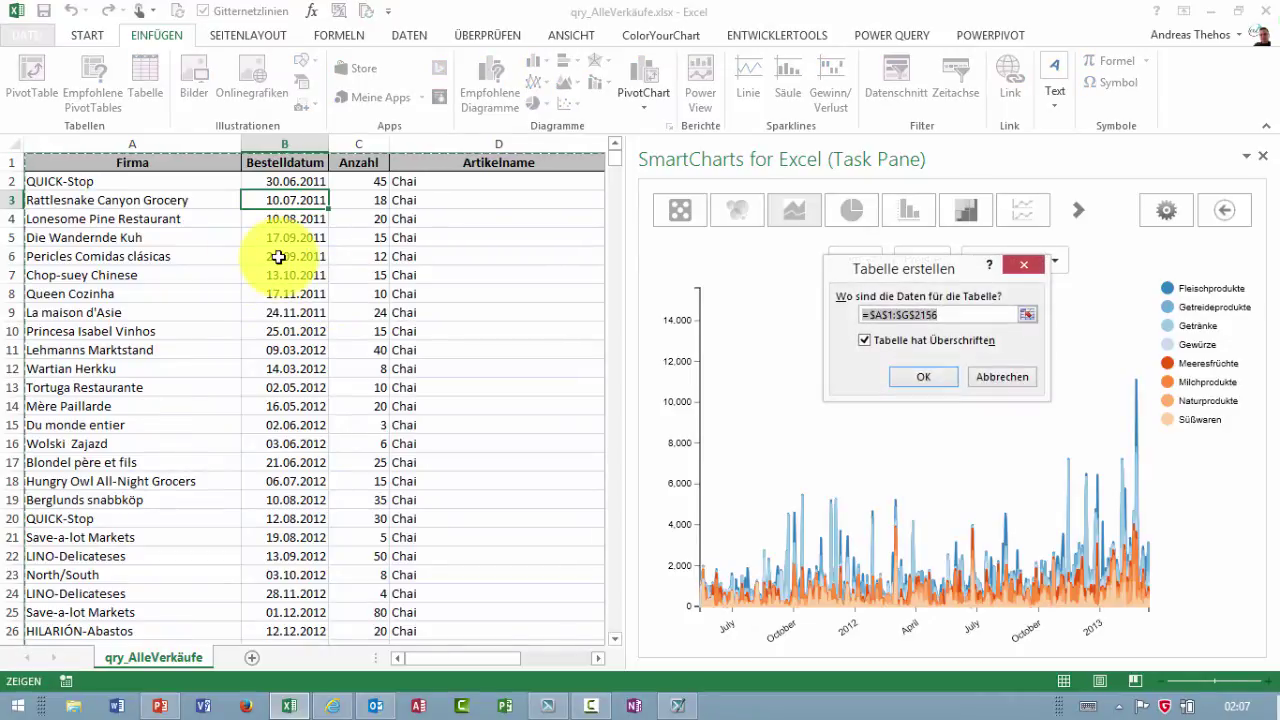
{"action": "key", "text": "Return"}
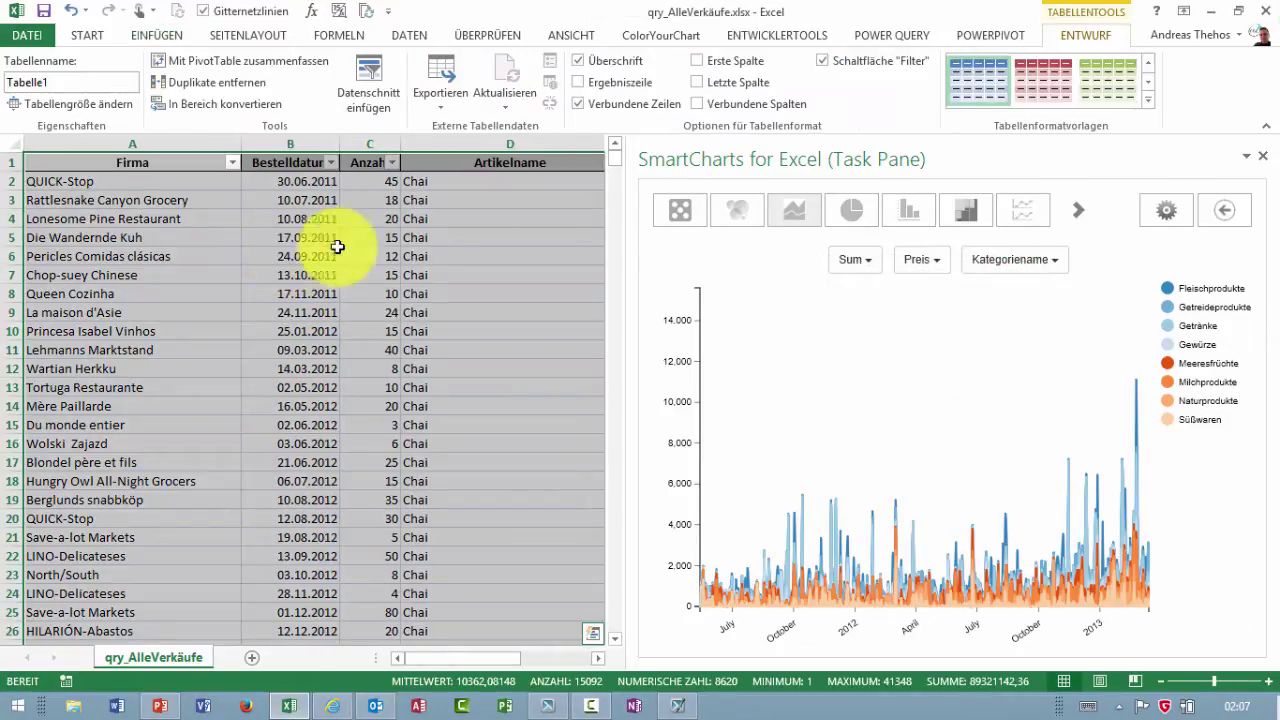
{"action": "left_click", "coordinate": [326, 162]}
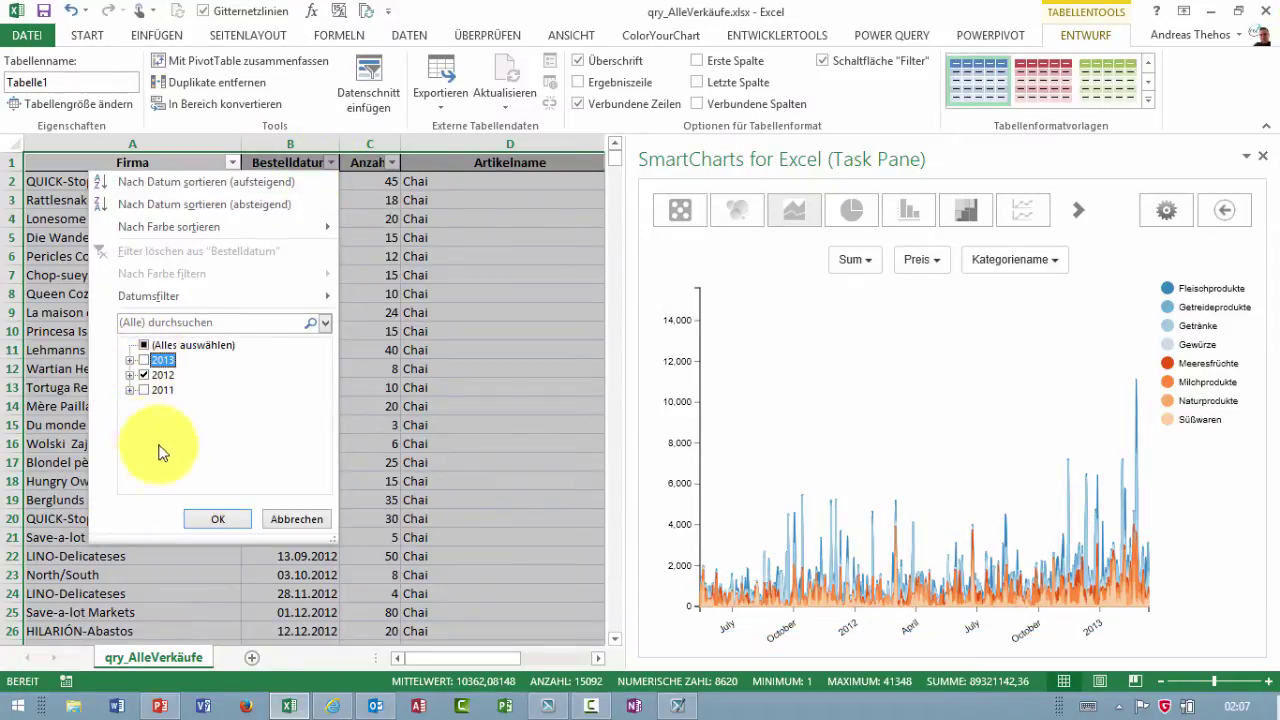
{"action": "left_click", "coordinate": [214, 517]}
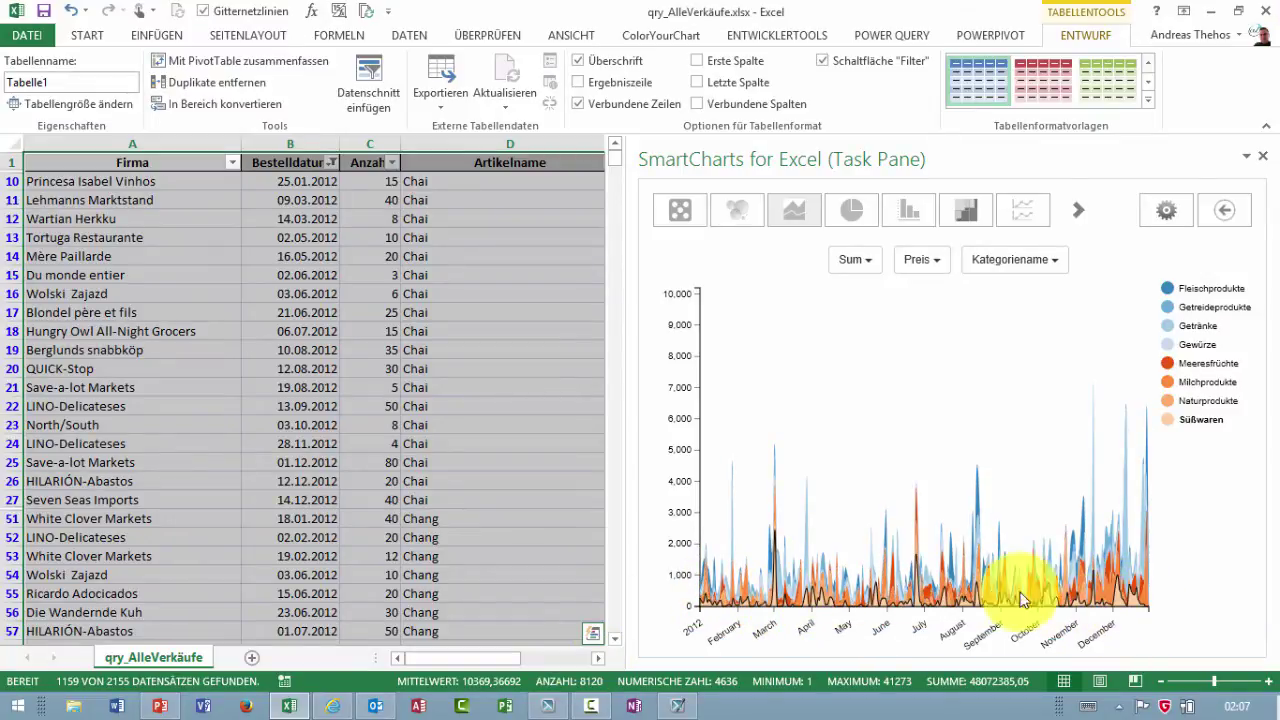
Narrow the 2012 Bestelldatum filter to July through December.
{"action": "left_click", "coordinate": [329, 163]}
{"action": "left_click", "coordinate": [124, 373]}
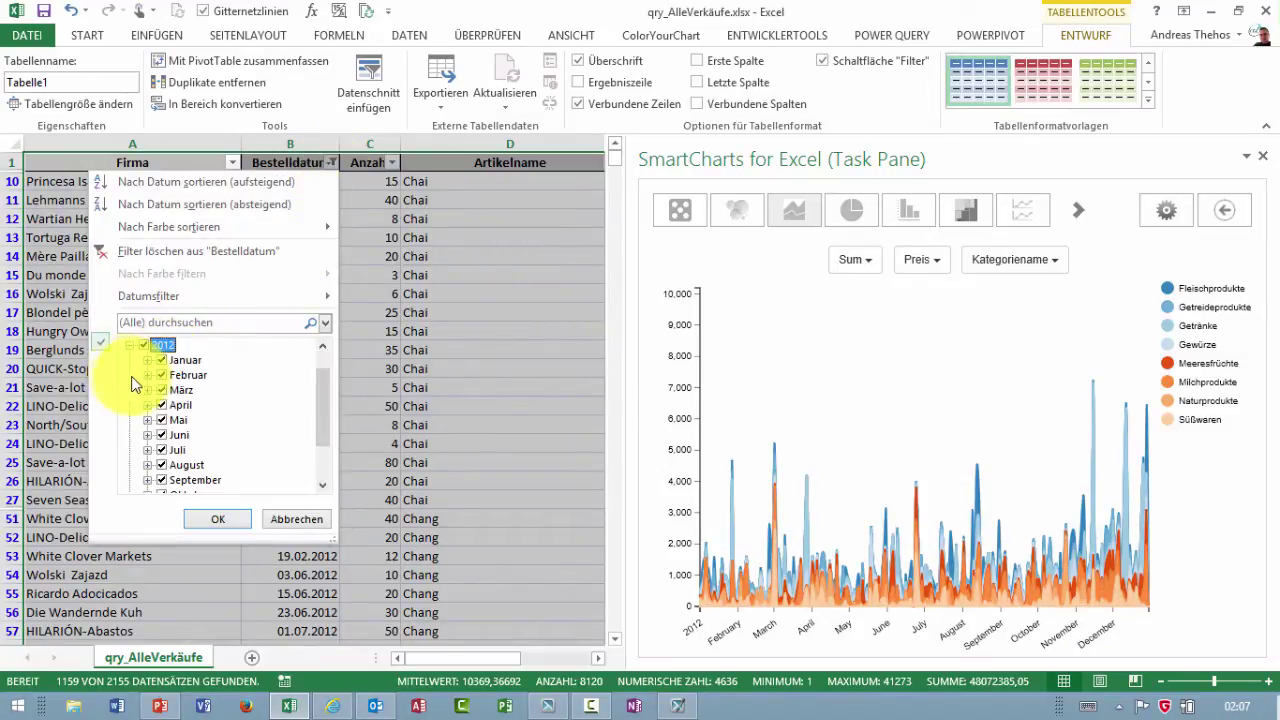
{"action": "left_click", "coordinate": [161, 359]}
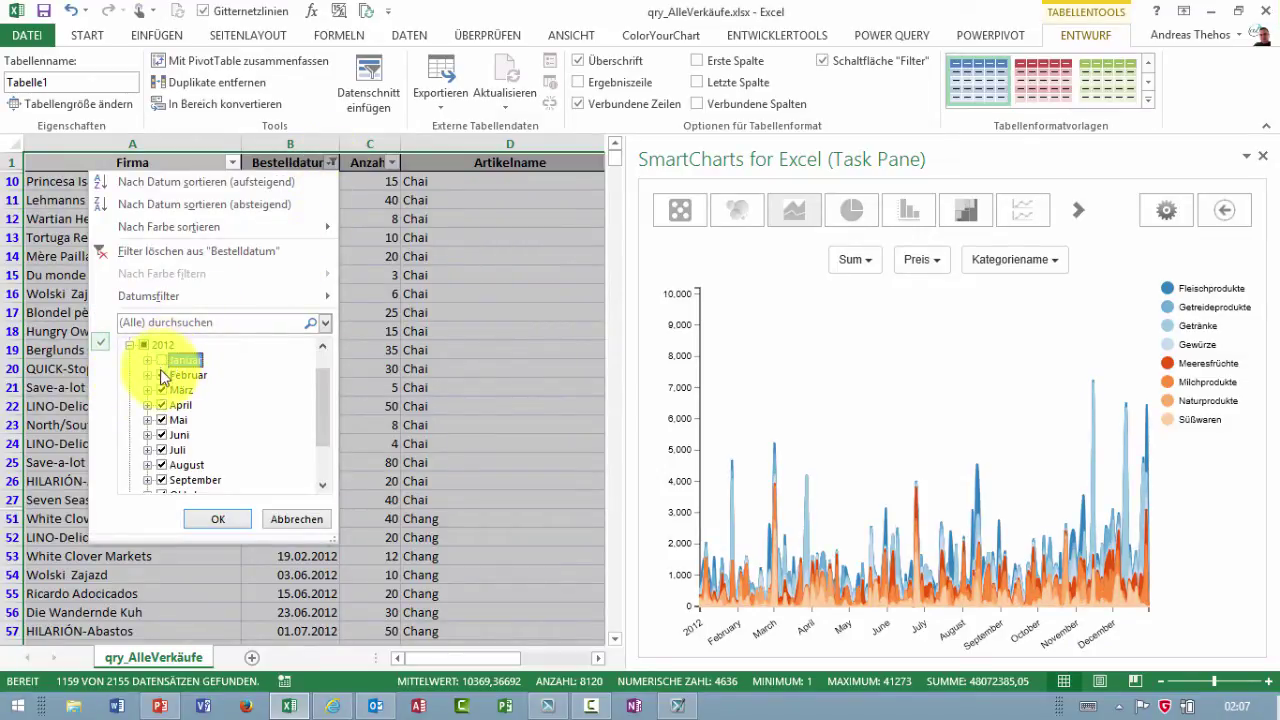
{"action": "left_click", "coordinate": [161, 374]}
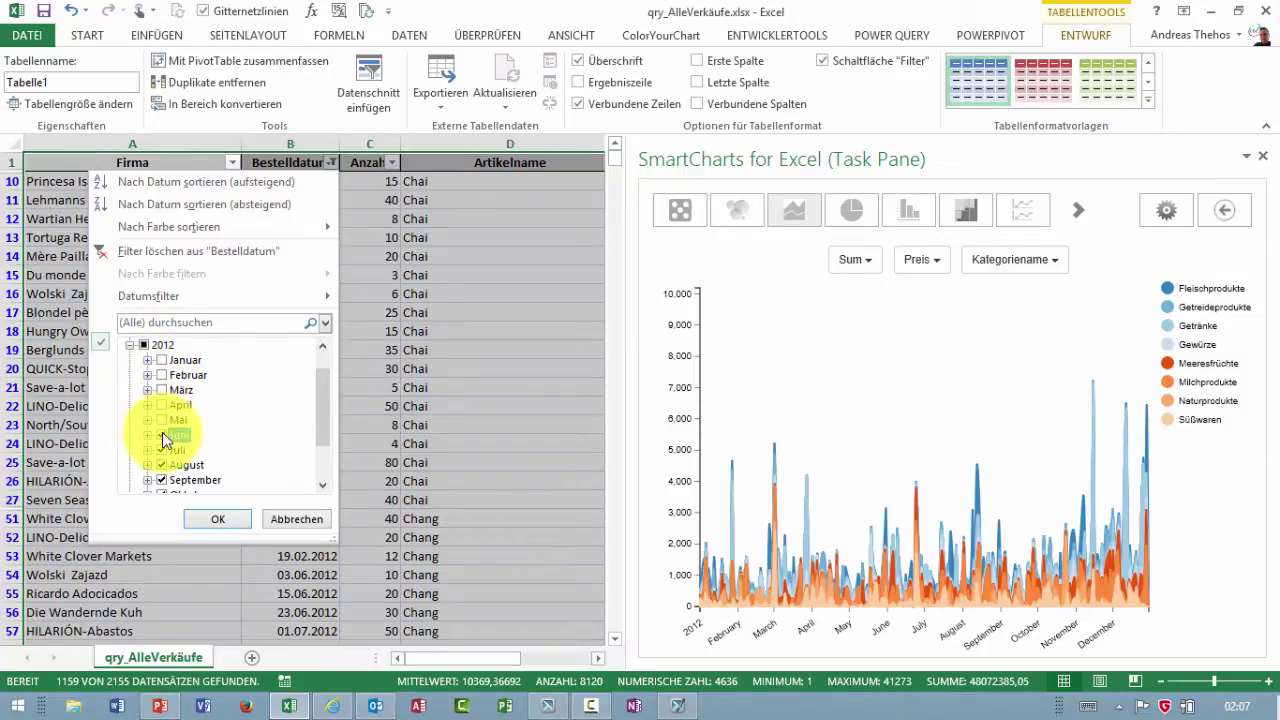
{"action": "left_click", "coordinate": [214, 518]}
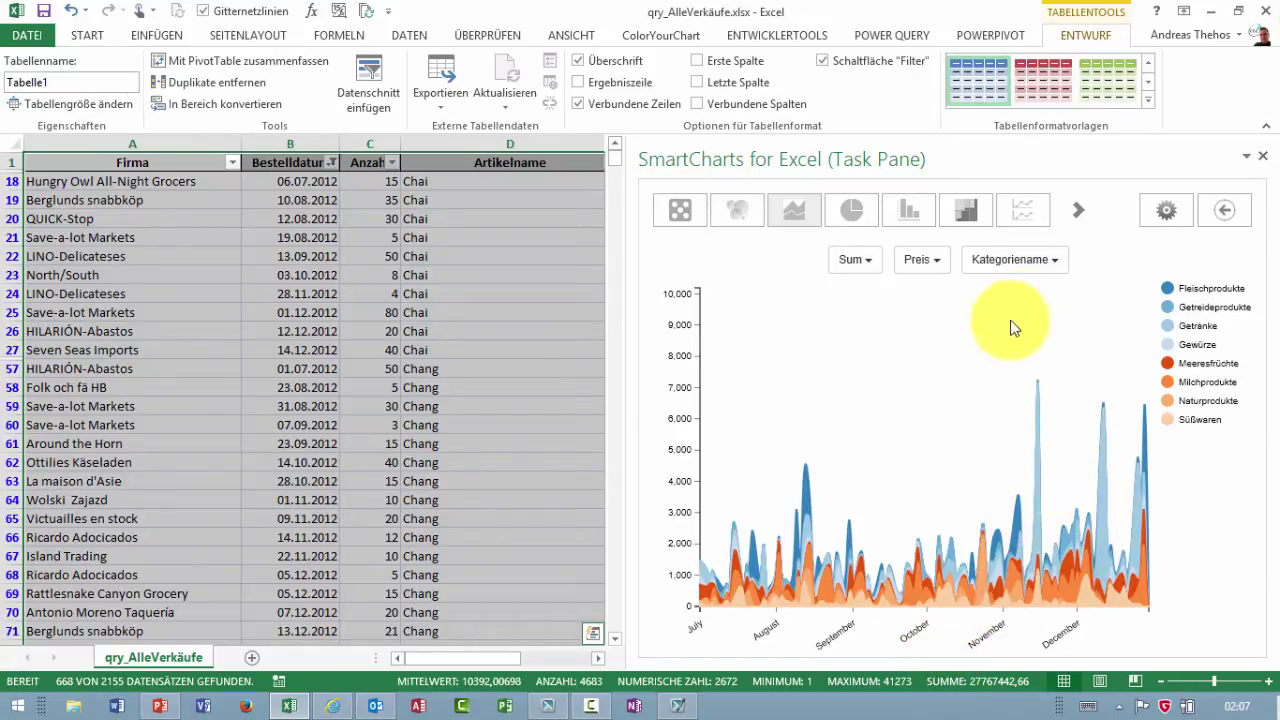
Show a donut pie chart, play it through the timeline, and widen the range into August.
{"action": "left_click", "coordinate": [851, 218]}
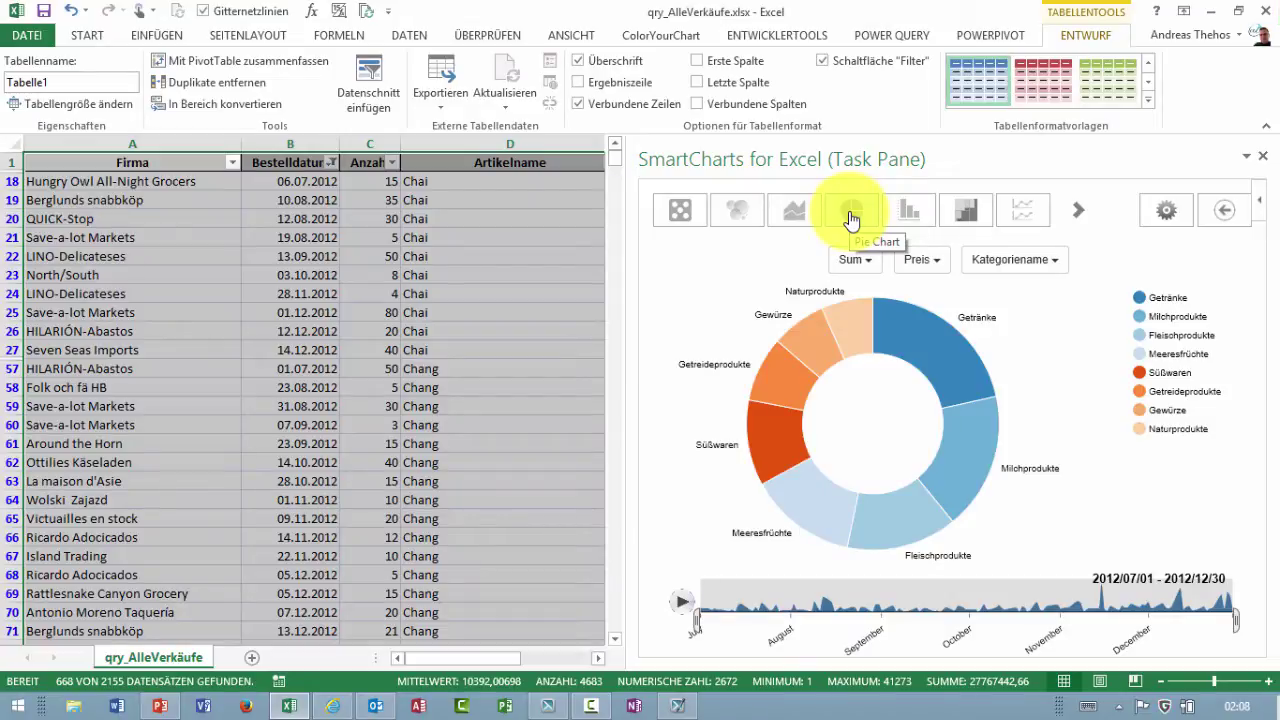
{"action": "mouse_move", "coordinate": [896, 309]}
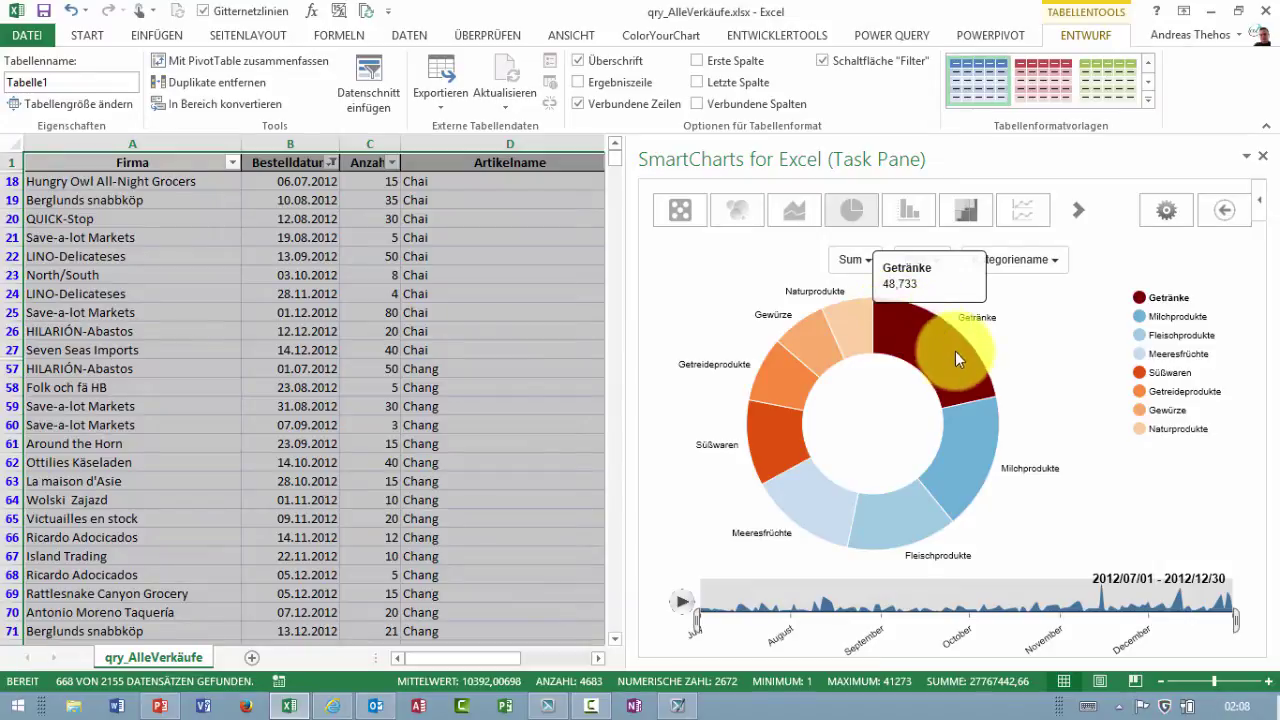
{"action": "mouse_move", "coordinate": [956, 453]}
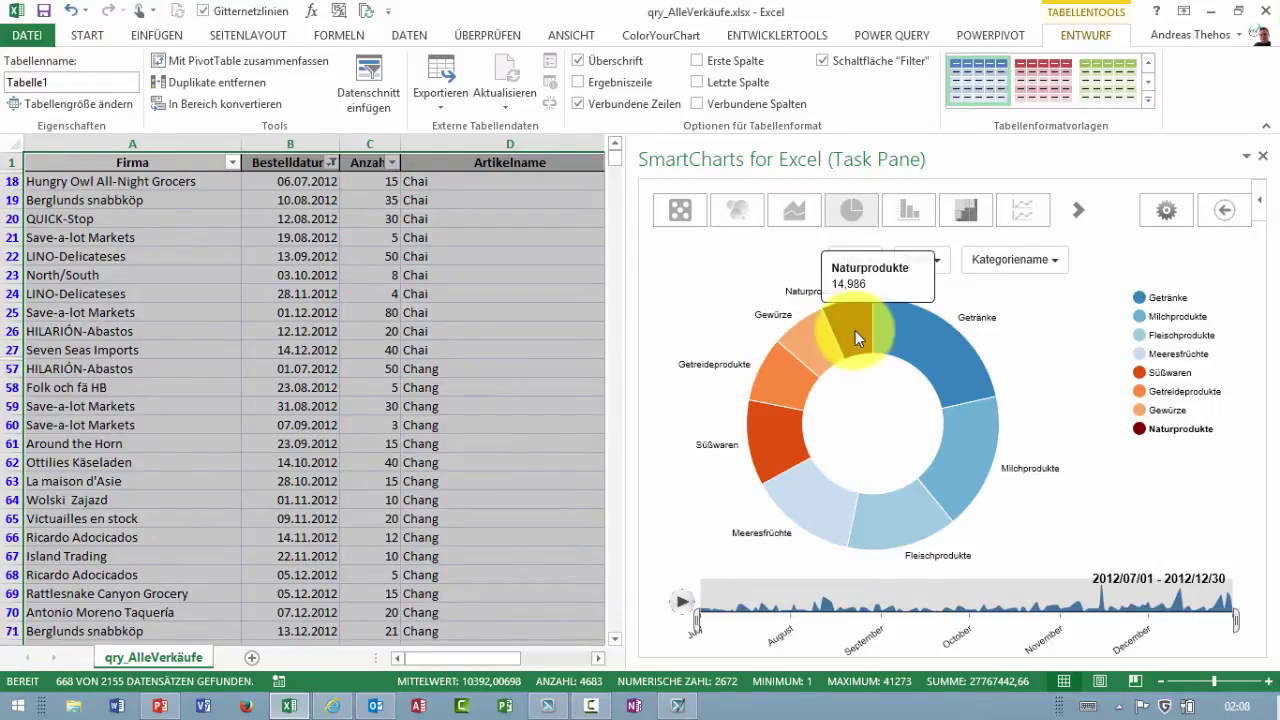
{"action": "mouse_move", "coordinate": [771, 459]}
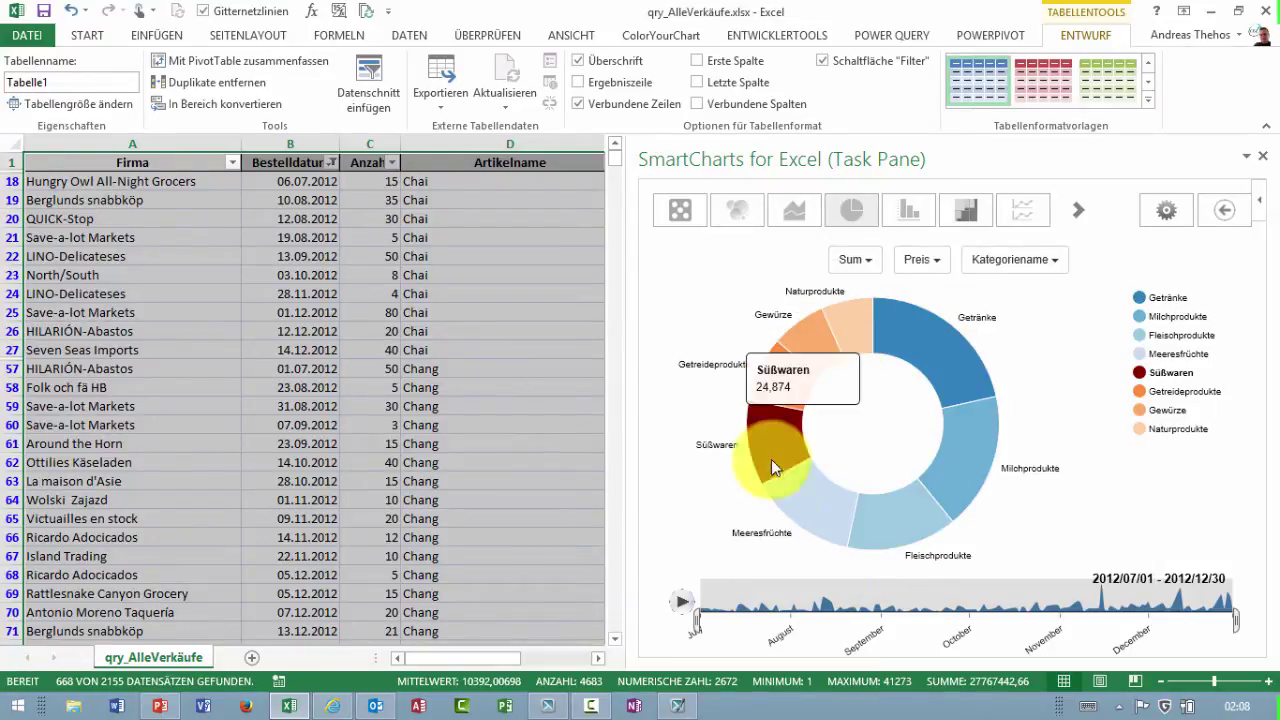
{"action": "left_click", "coordinate": [682, 610]}
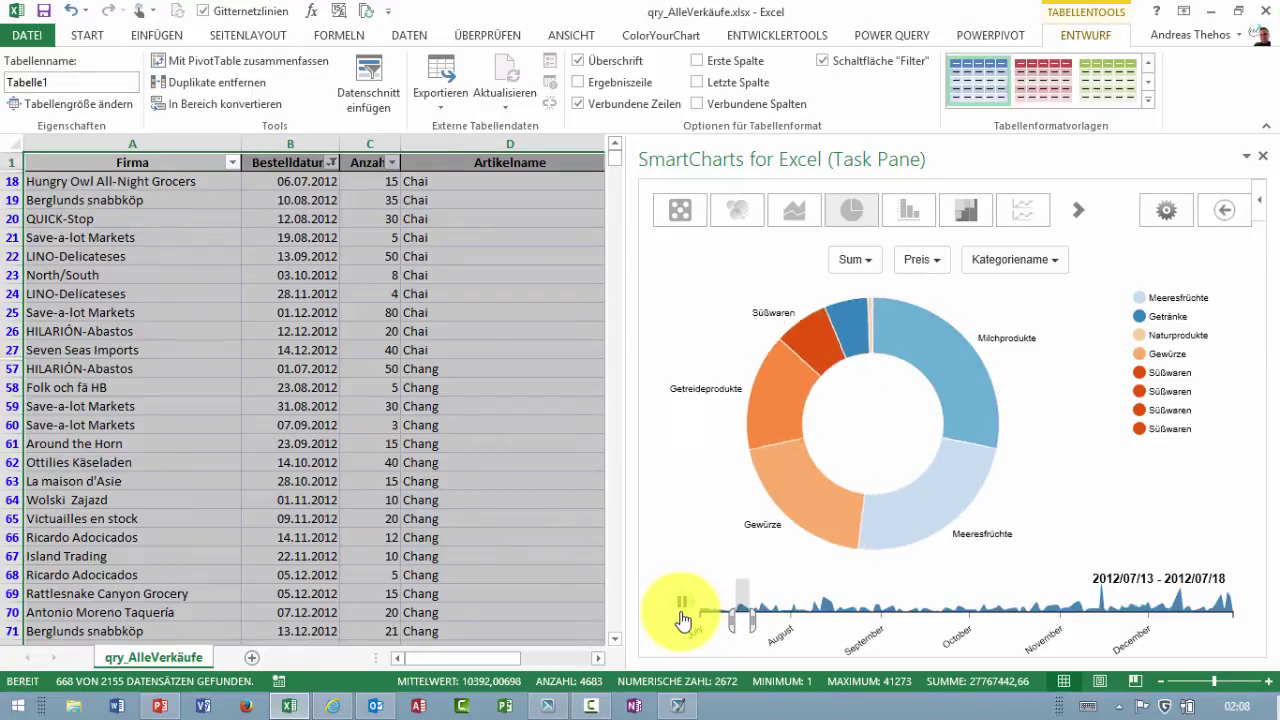
{"action": "left_click", "coordinate": [681, 610]}
{"action": "left_click_drag", "start_coordinate": [757, 618], "coordinate": [816, 618]}
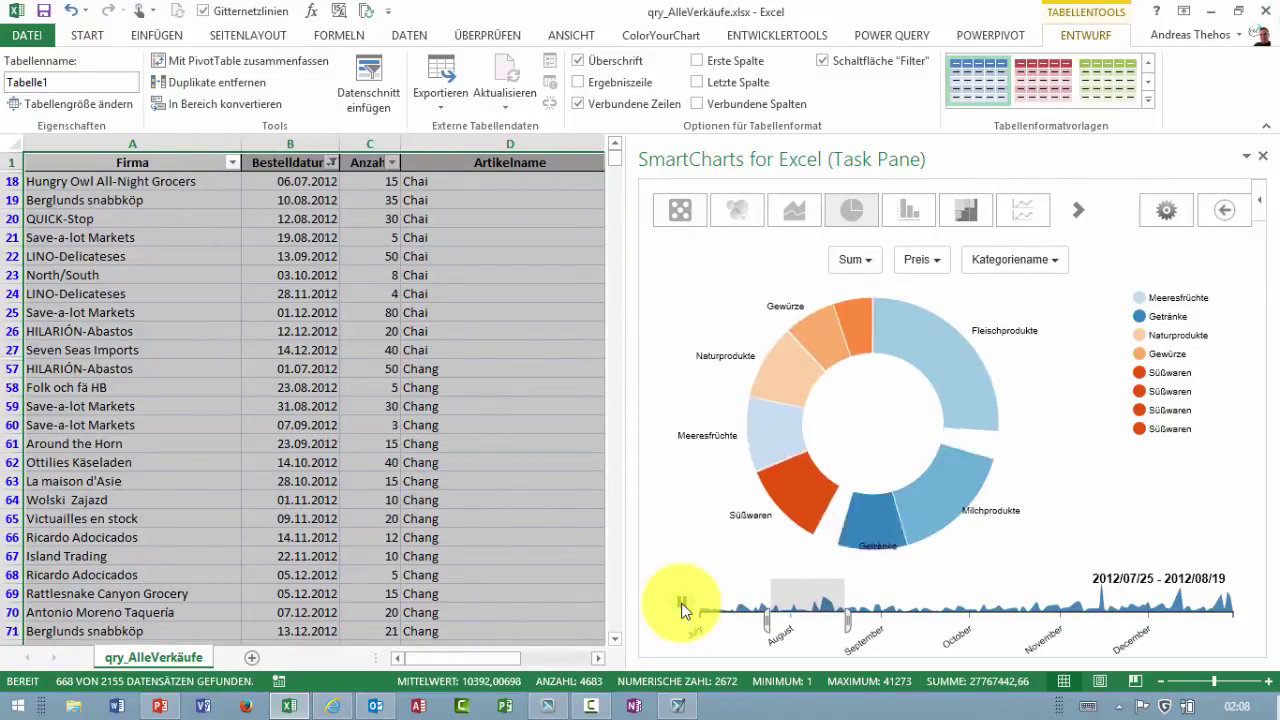
Pause playback and switch from a bar chart to a tree map of categories.
{"action": "left_click", "coordinate": [684, 604]}
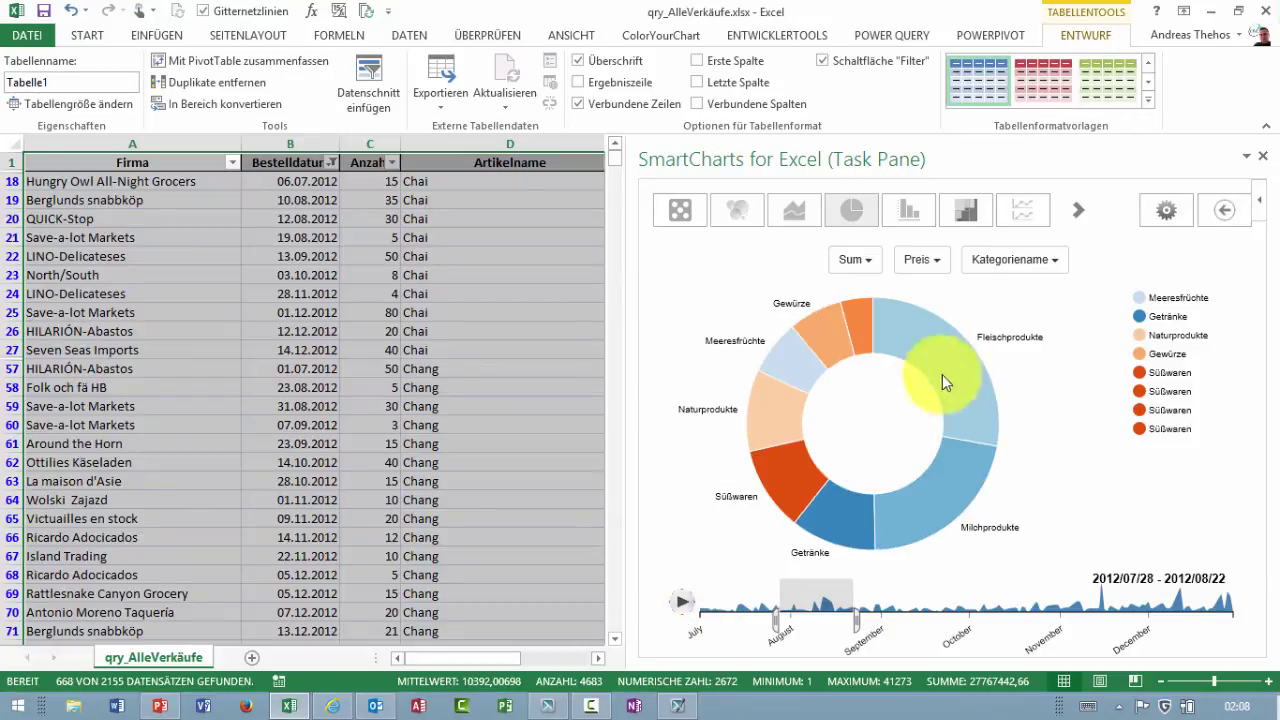
{"action": "left_click", "coordinate": [911, 215]}
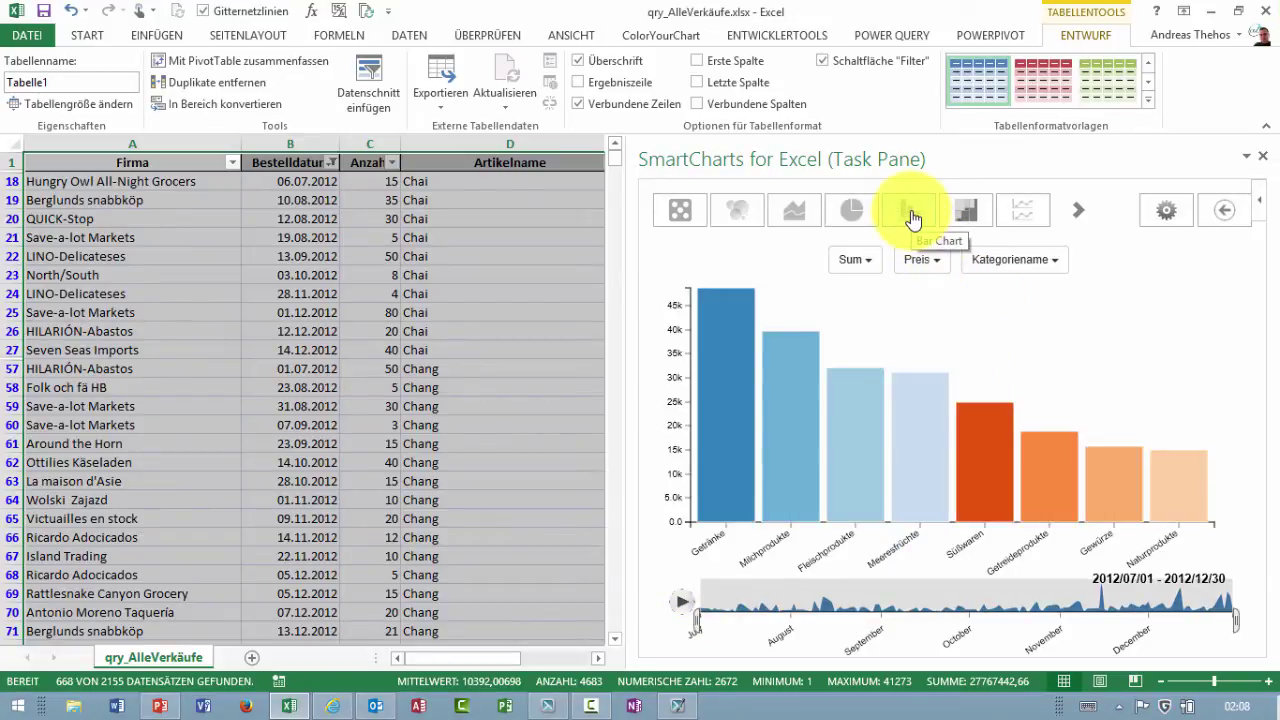
{"action": "left_click", "coordinate": [973, 215]}
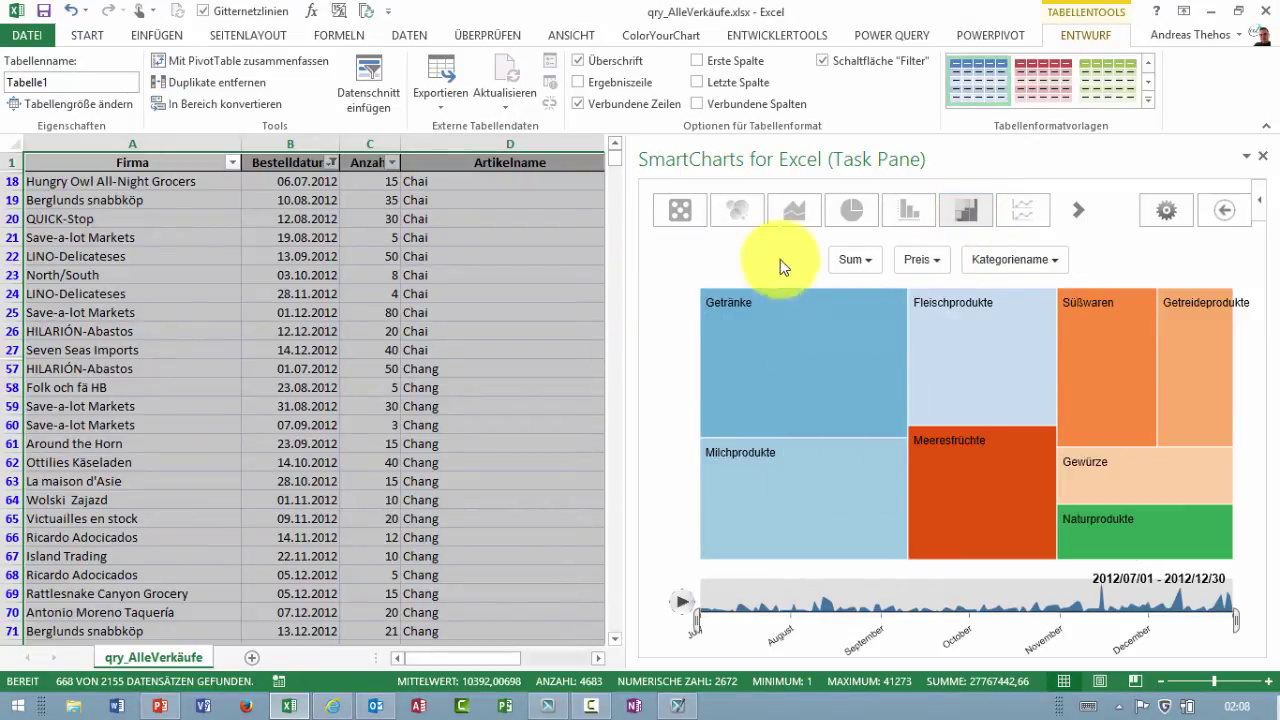
Play the tree map timeline and pause it on 2012/07/09–2012/07/14.
{"action": "mouse_move", "coordinate": [877, 362]}
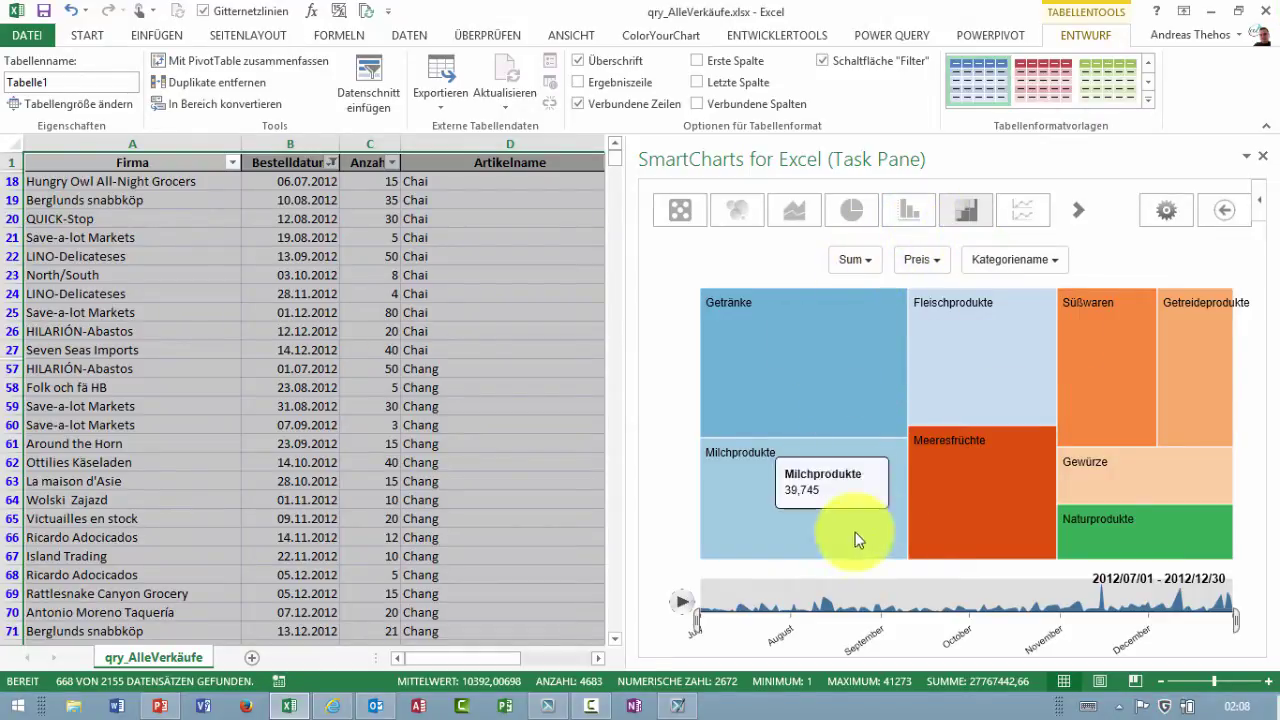
{"action": "left_click", "coordinate": [685, 606]}
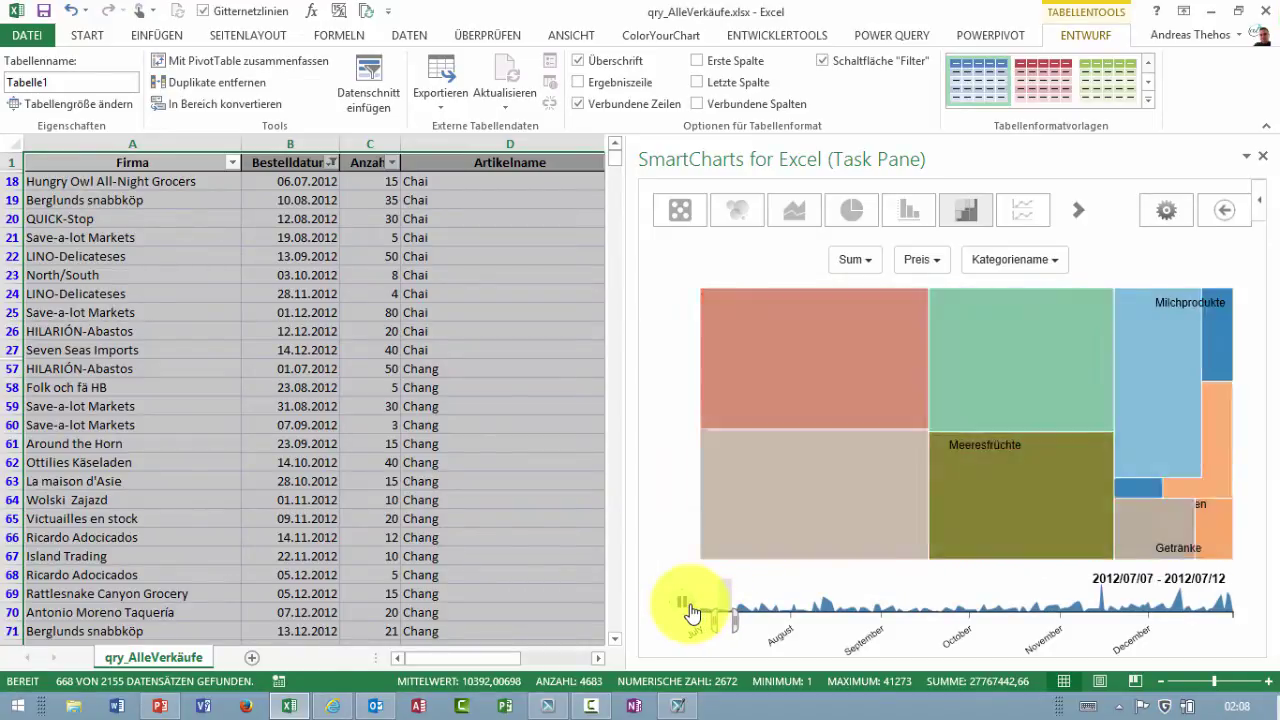
{"action": "left_click", "coordinate": [685, 606]}
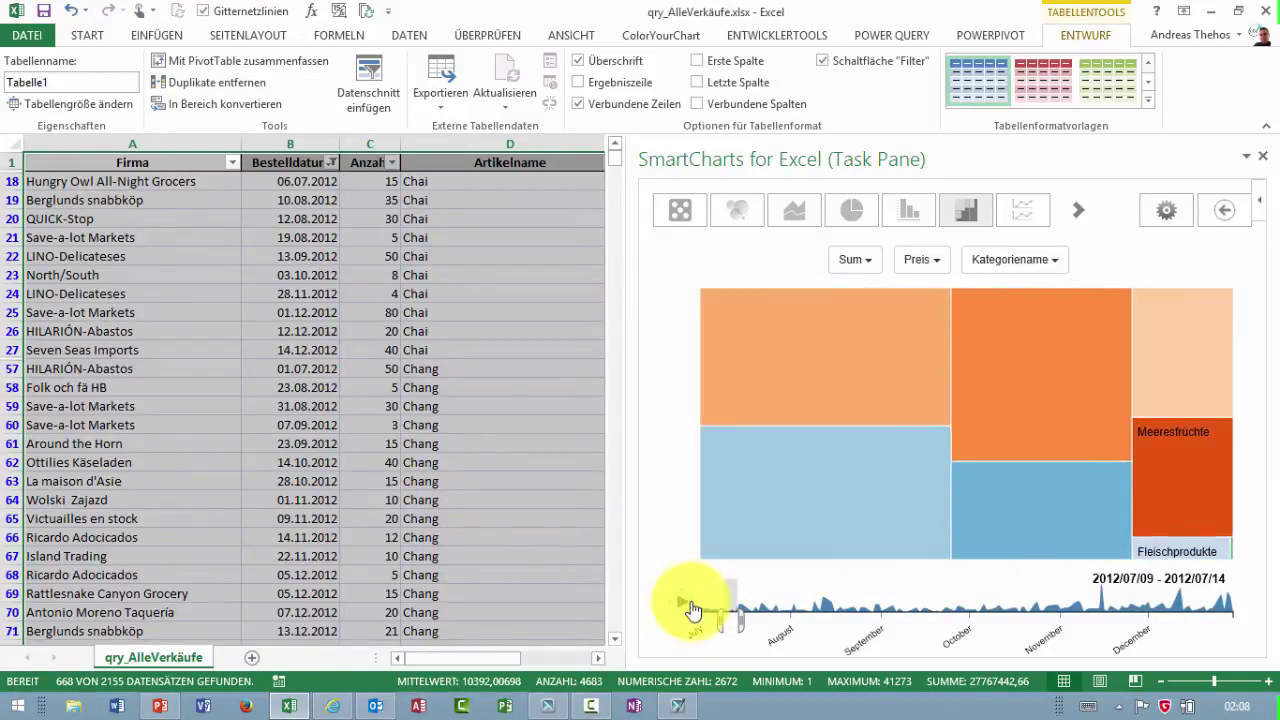
Browse trend charts for all measures, then switch to the single Measure trend (global) chart.
{"action": "left_click", "coordinate": [1036, 219]}
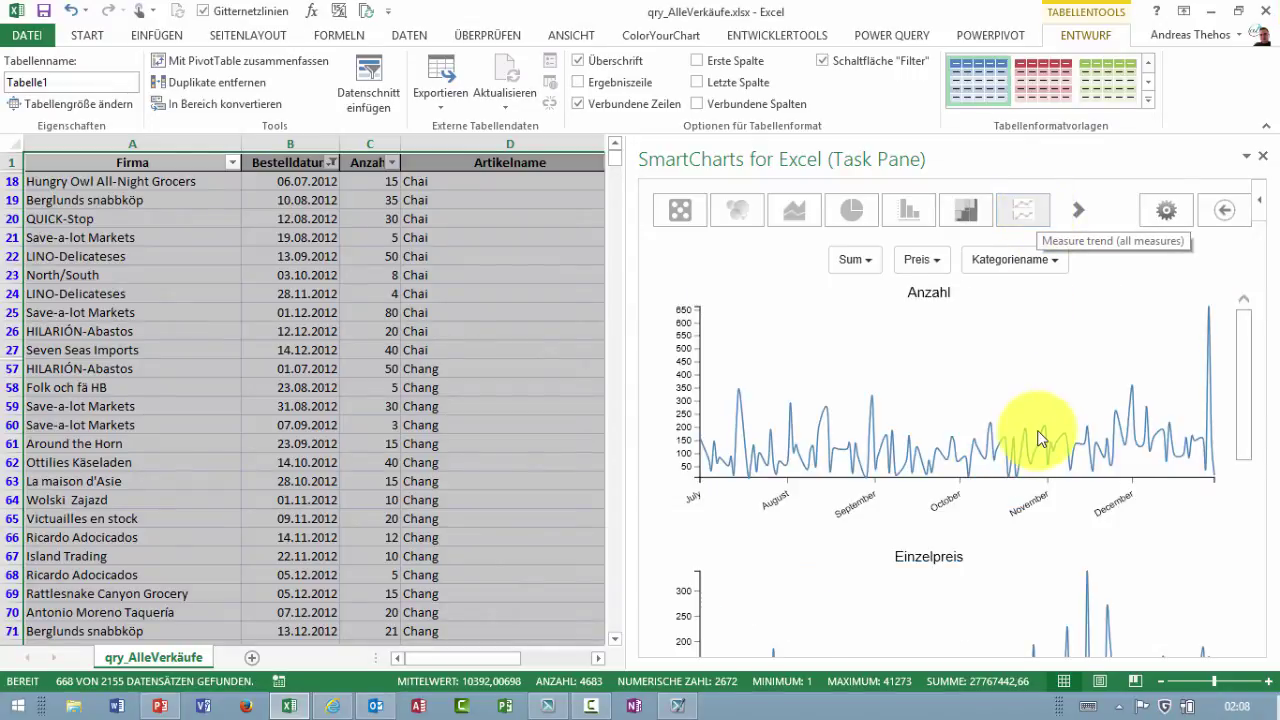
{"action": "scroll", "coordinate": [1037, 434], "scroll_direction": "down", "scroll_amount": 3}
{"action": "scroll", "coordinate": [1037, 434], "scroll_direction": "down", "scroll_amount": 2}
{"action": "scroll", "coordinate": [1040, 440], "scroll_direction": "down", "scroll_amount": 1}
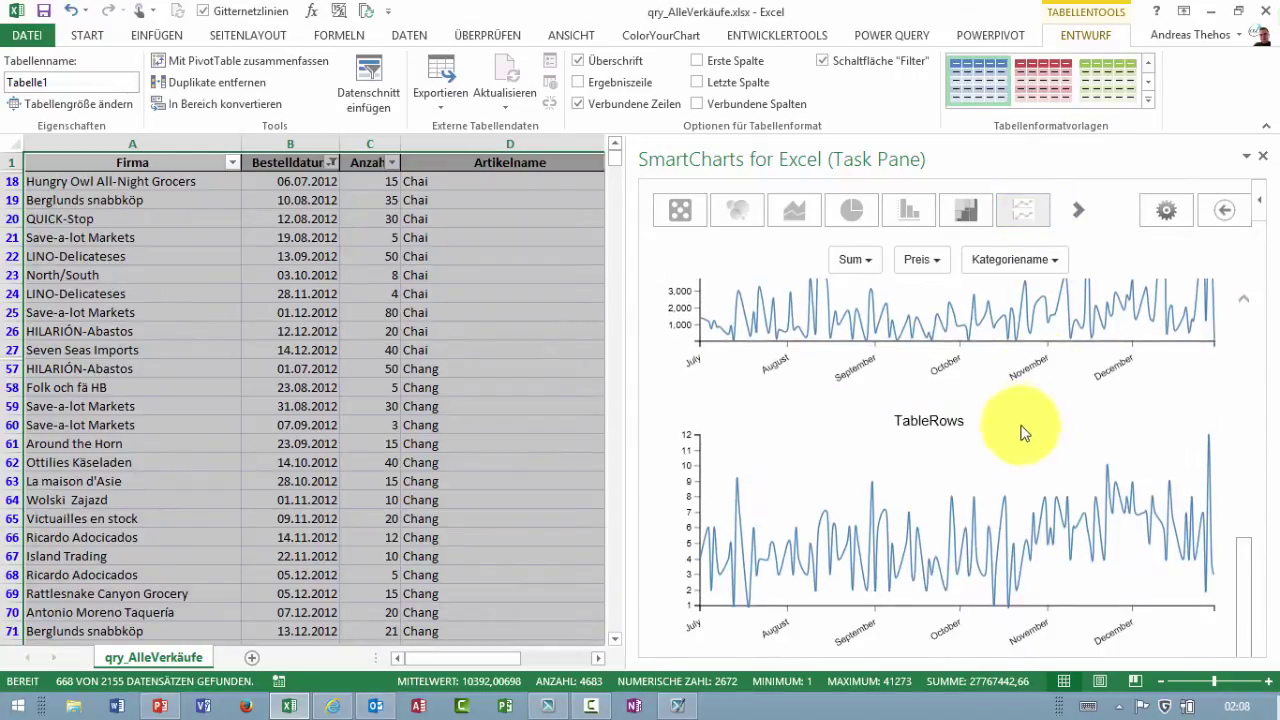
{"action": "scroll", "coordinate": [934, 423], "scroll_direction": "up", "scroll_amount": 2}
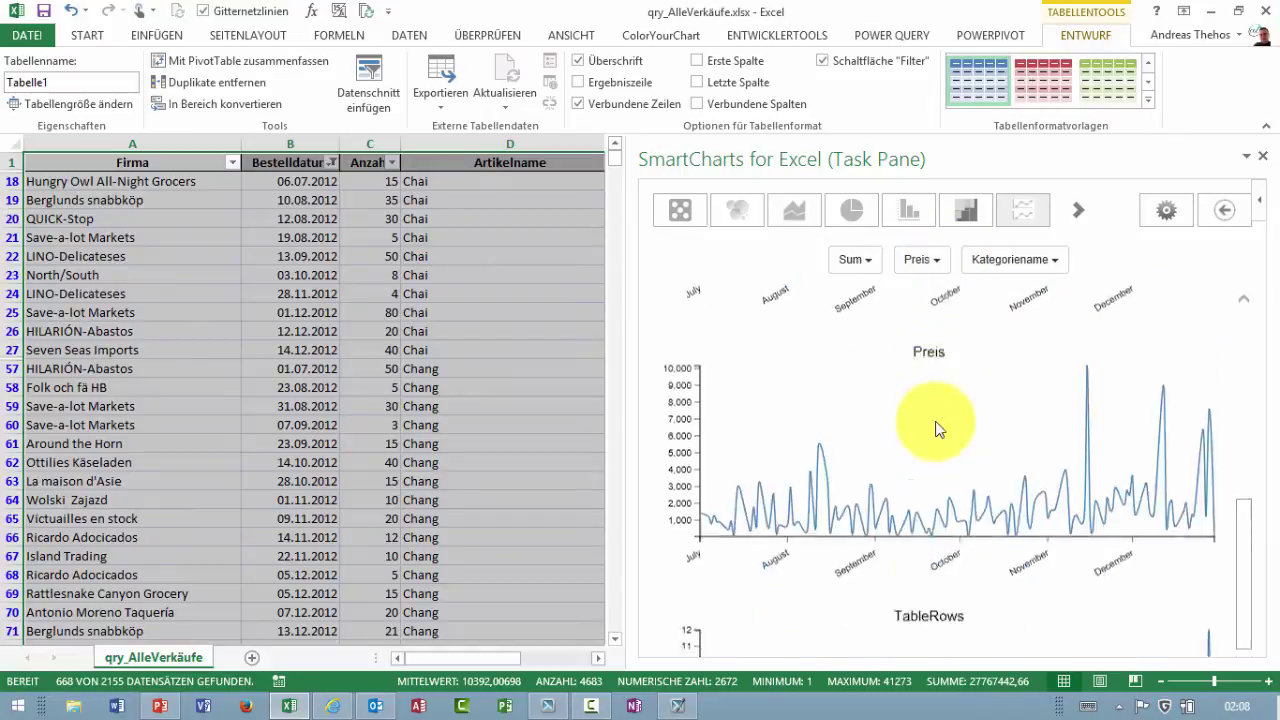
{"action": "scroll", "coordinate": [948, 428], "scroll_direction": "up", "scroll_amount": 2}
{"action": "scroll", "coordinate": [951, 434], "scroll_direction": "up", "scroll_amount": 2}
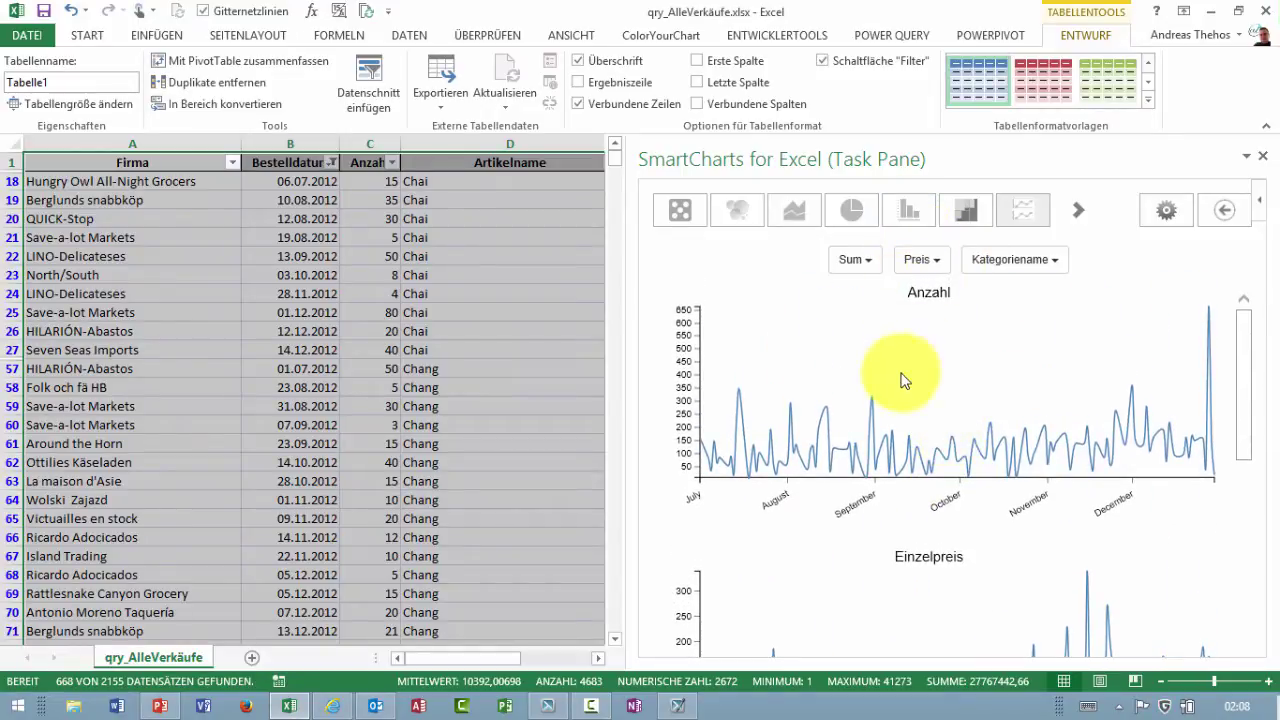
{"action": "left_click", "coordinate": [1085, 212]}
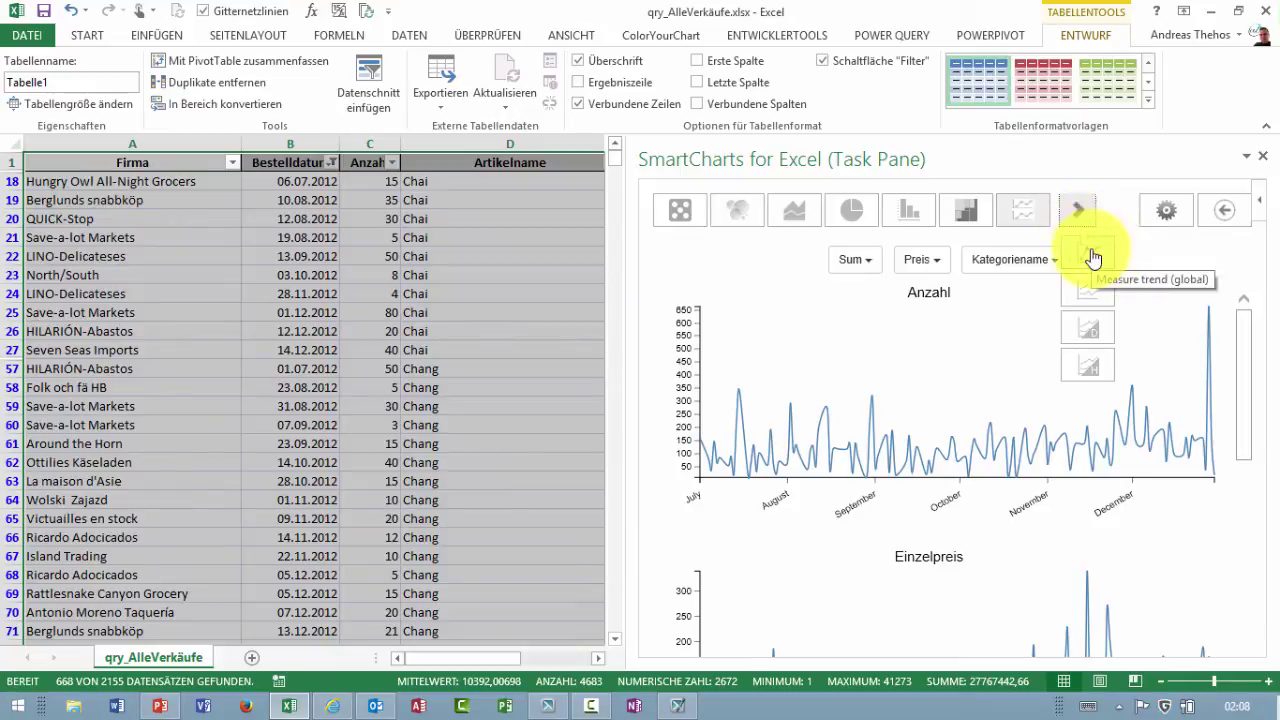
{"action": "left_click", "coordinate": [1093, 258]}
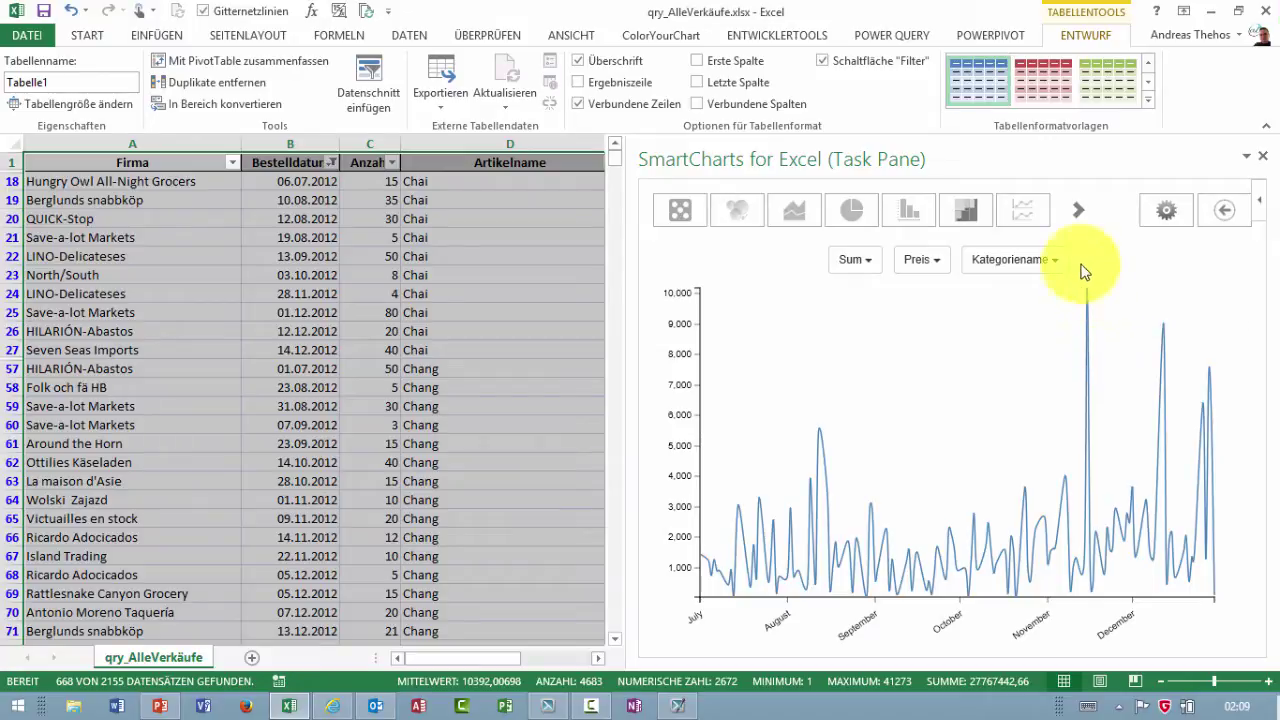
From the SmartCharts gear menu, choose Open in Browser to share the session.
{"action": "left_click", "coordinate": [1078, 214]}
{"action": "left_click", "coordinate": [1088, 214]}
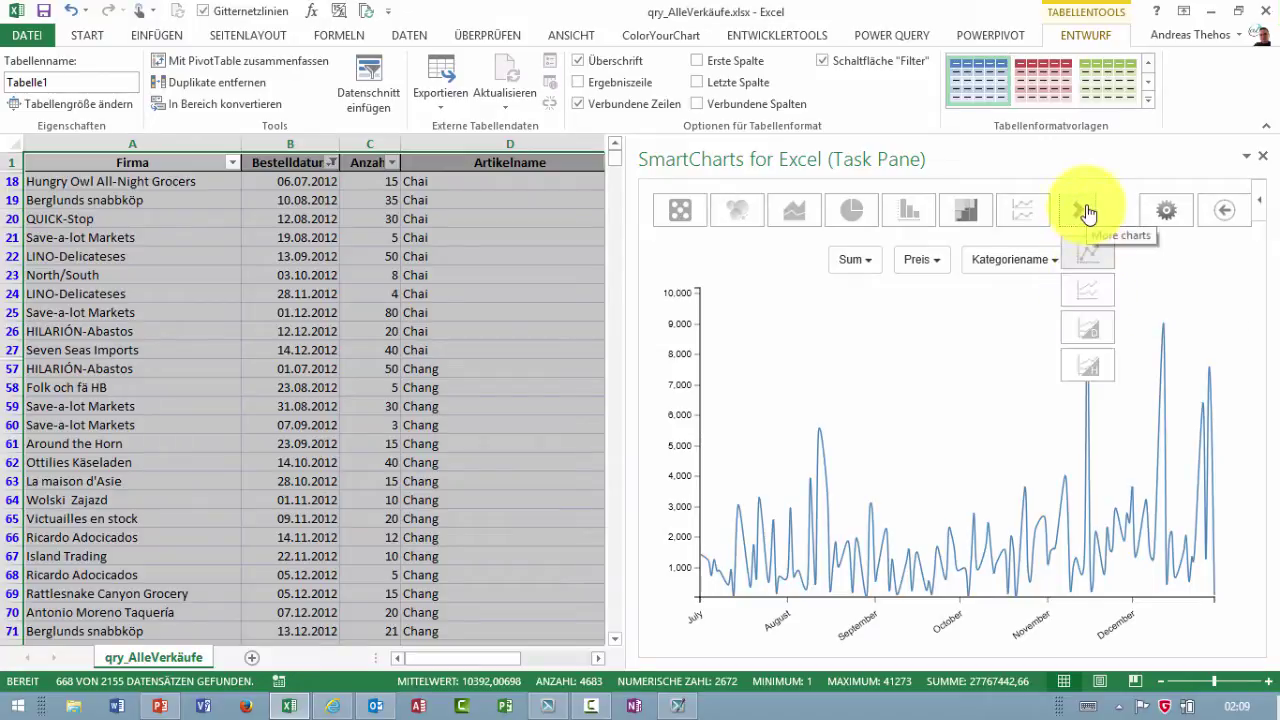
{"action": "left_click", "coordinate": [1167, 226]}
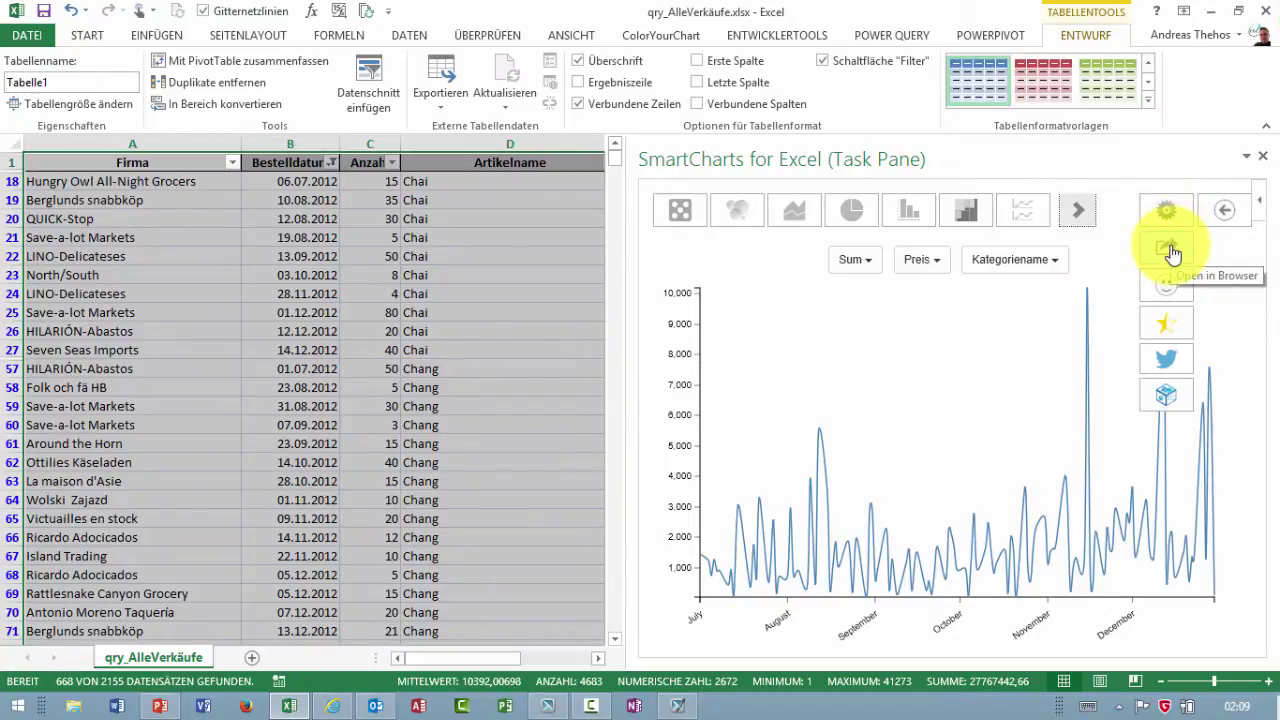
{"action": "left_click", "coordinate": [1173, 254]}
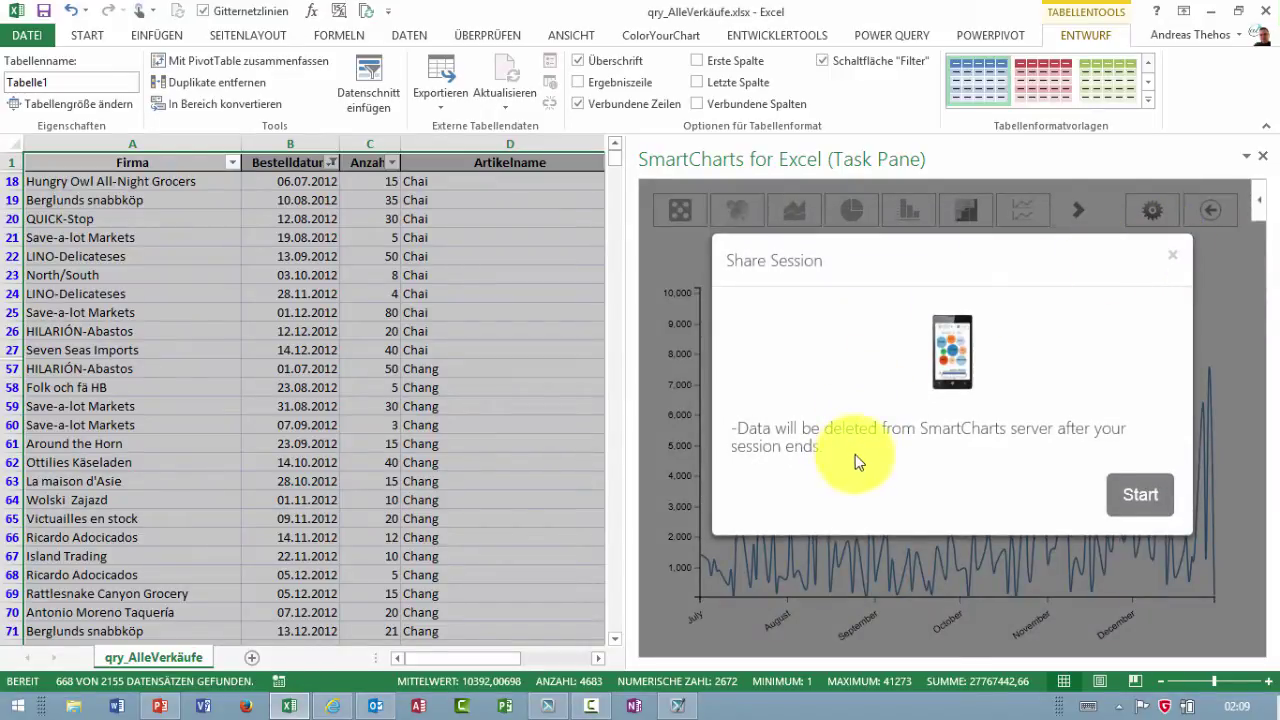
Start the shared session and send its link by e-mail, allowing Outlook to open.
{"action": "left_click", "coordinate": [1134, 497]}
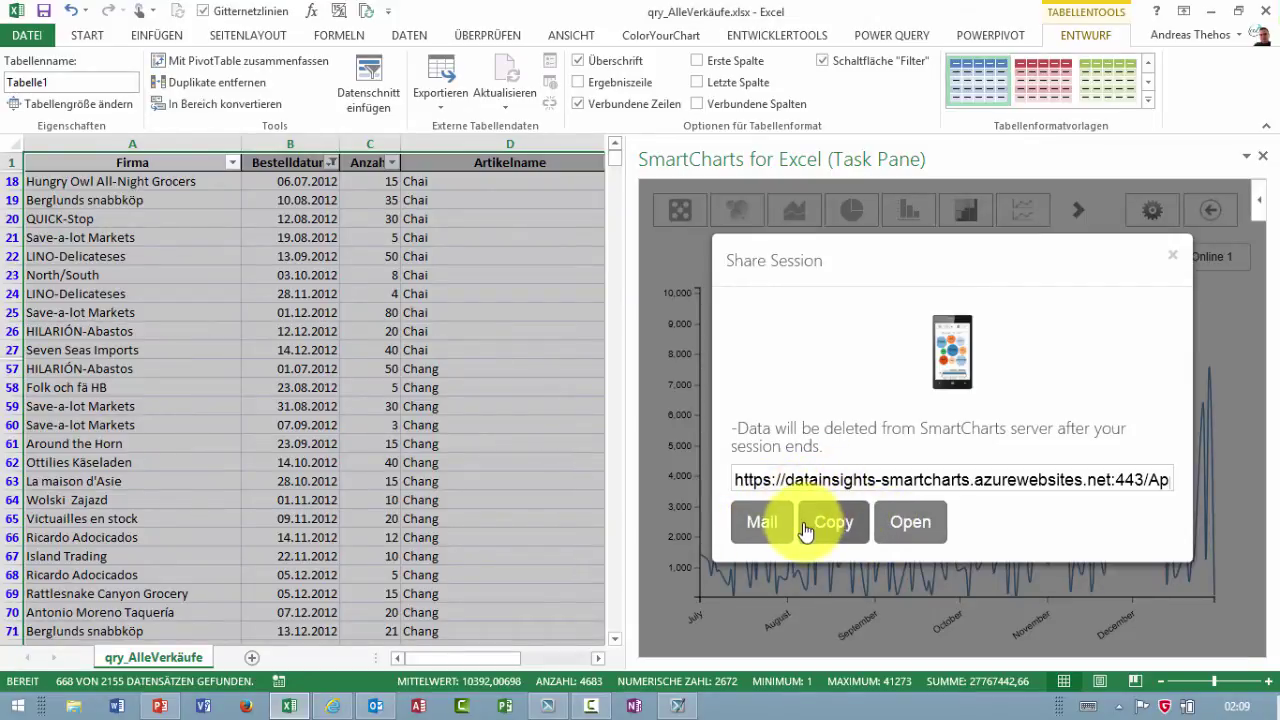
{"action": "left_click", "coordinate": [765, 537]}
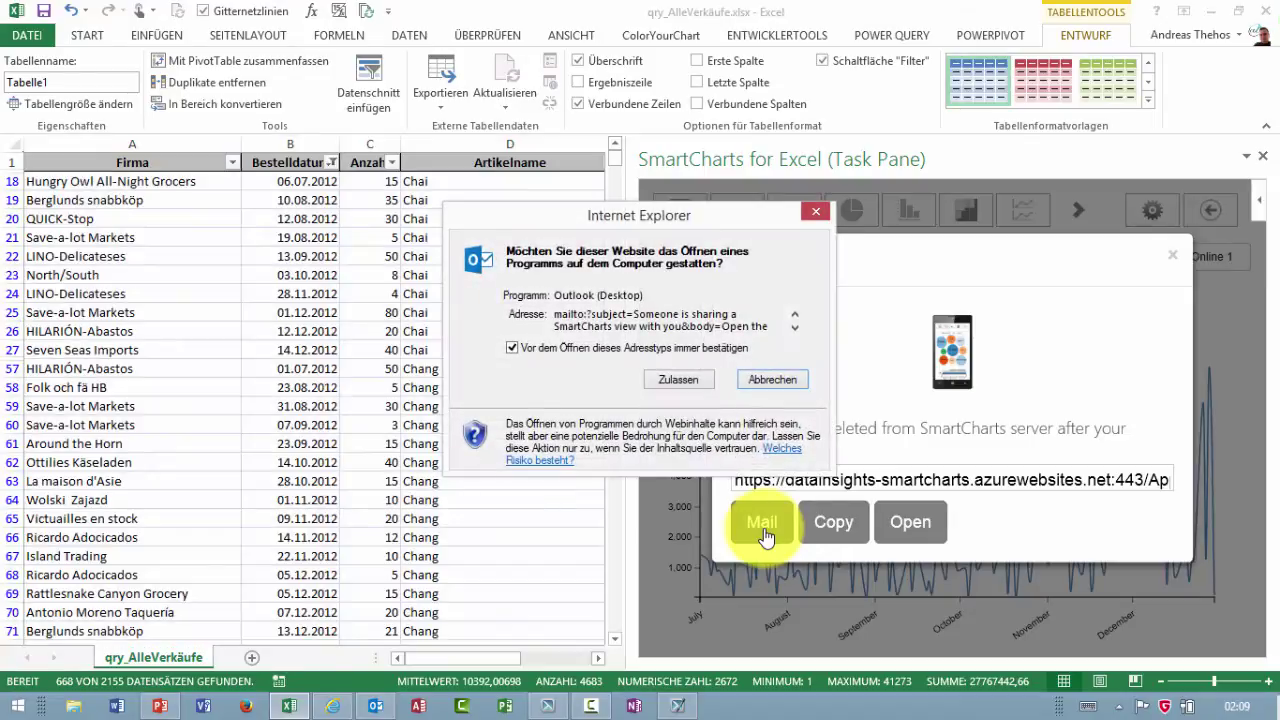
{"action": "left_click", "coordinate": [683, 380]}
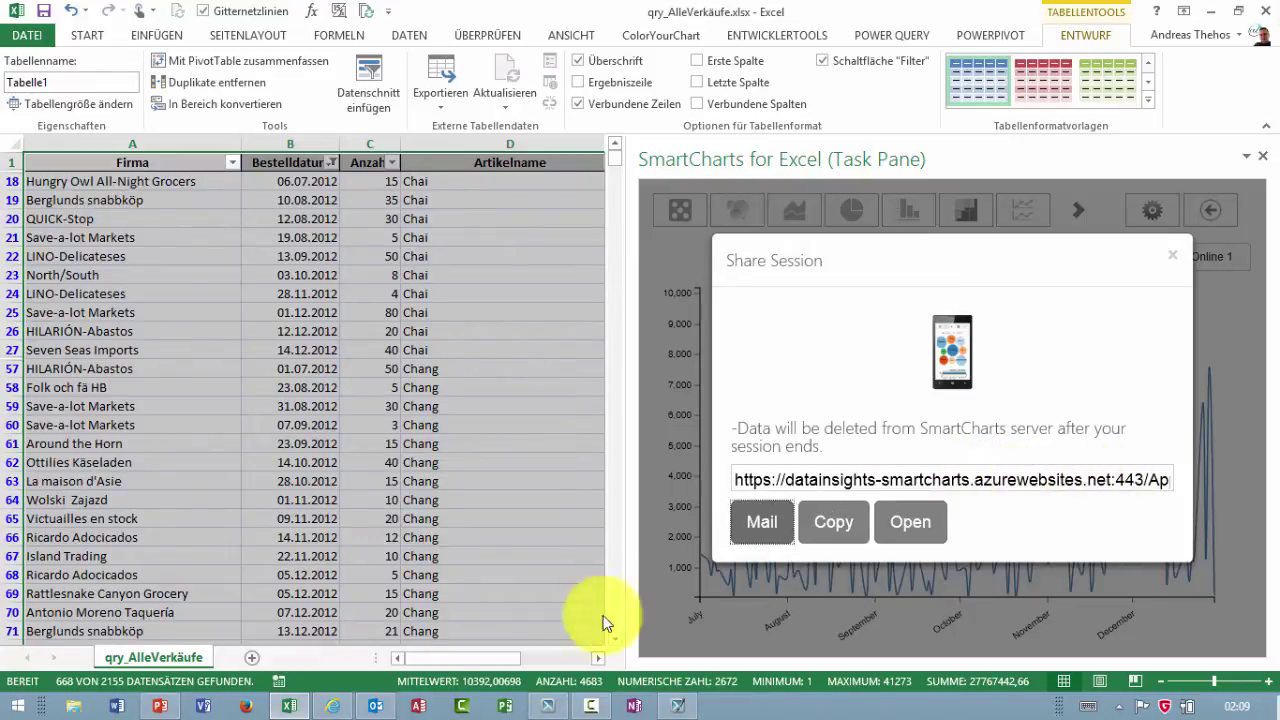
Discard the Outlook sharing draft without saving and open the shared session link in a browser.
{"action": "mouse_move", "coordinate": [373, 704]}
{"action": "left_click", "coordinate": [477, 640]}
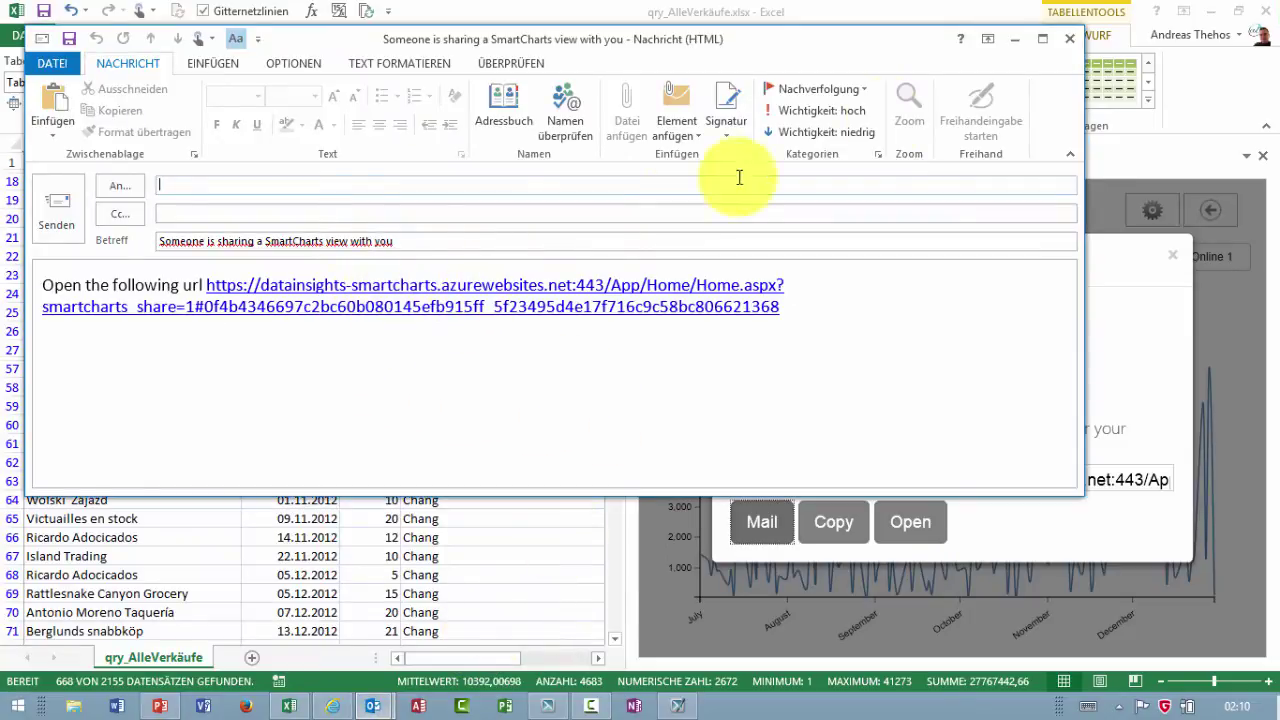
{"action": "left_click", "coordinate": [1068, 47]}
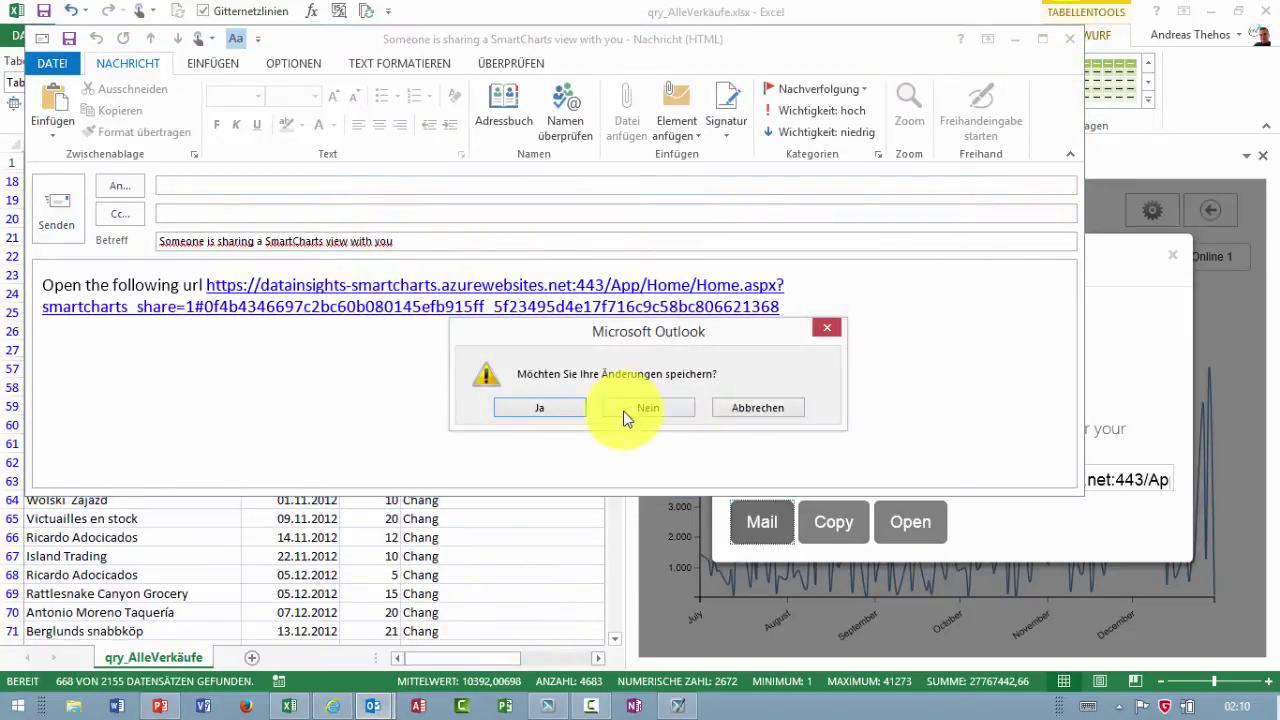
{"action": "left_click", "coordinate": [630, 414]}
{"action": "left_click", "coordinate": [911, 536]}
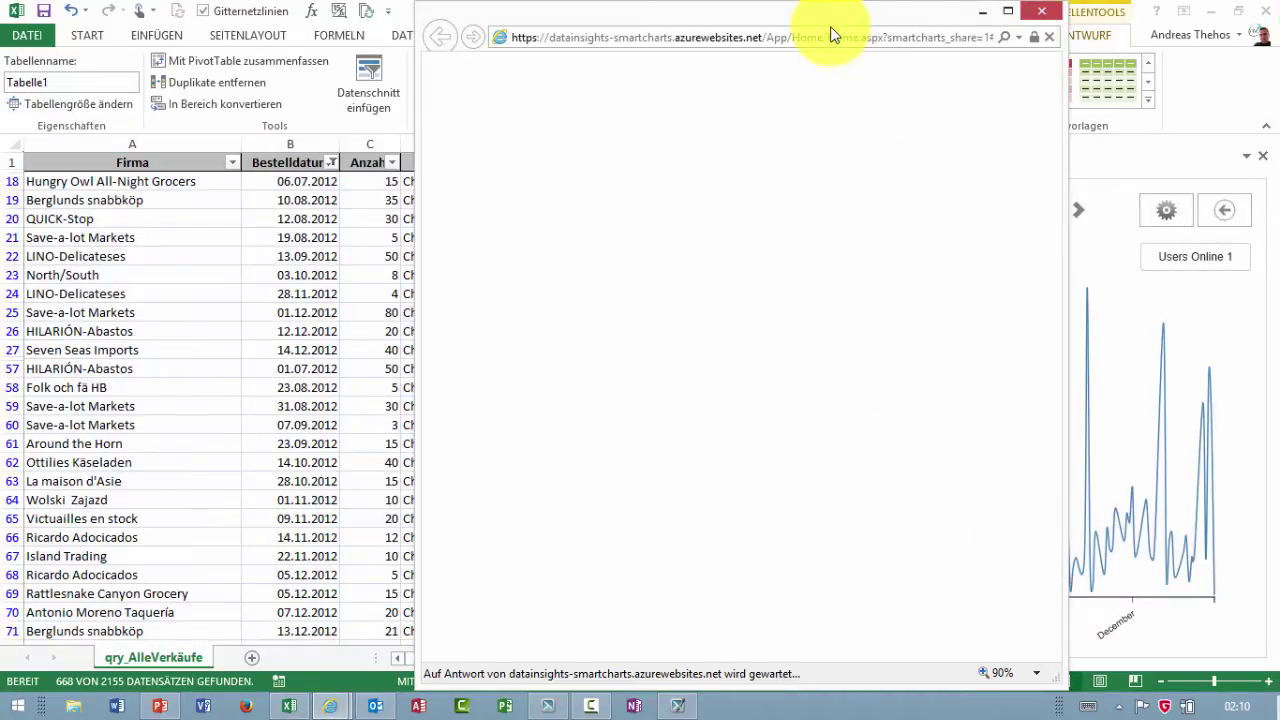
Dismiss the 'This view is shared' notice and position the Internet Explorer window beside Excel.
{"action": "left_click_drag", "start_coordinate": [825, 30], "coordinate": [417, 40]}
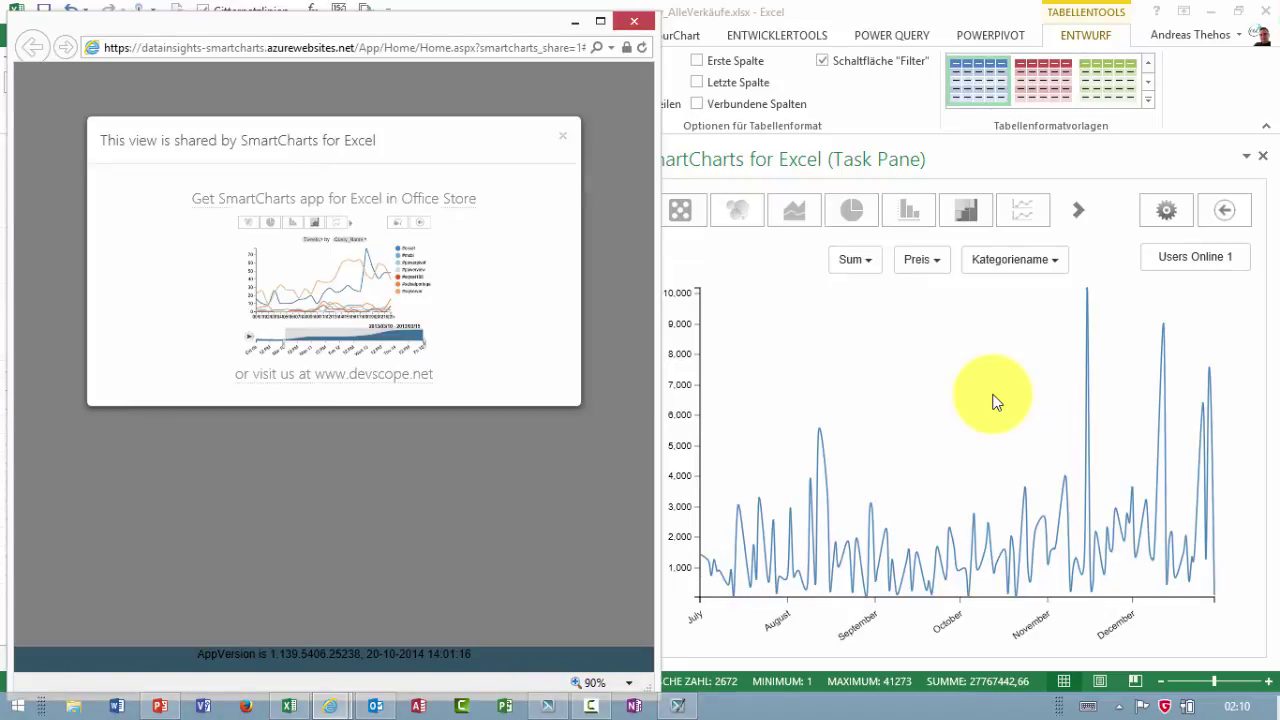
{"action": "left_click", "coordinate": [566, 142]}
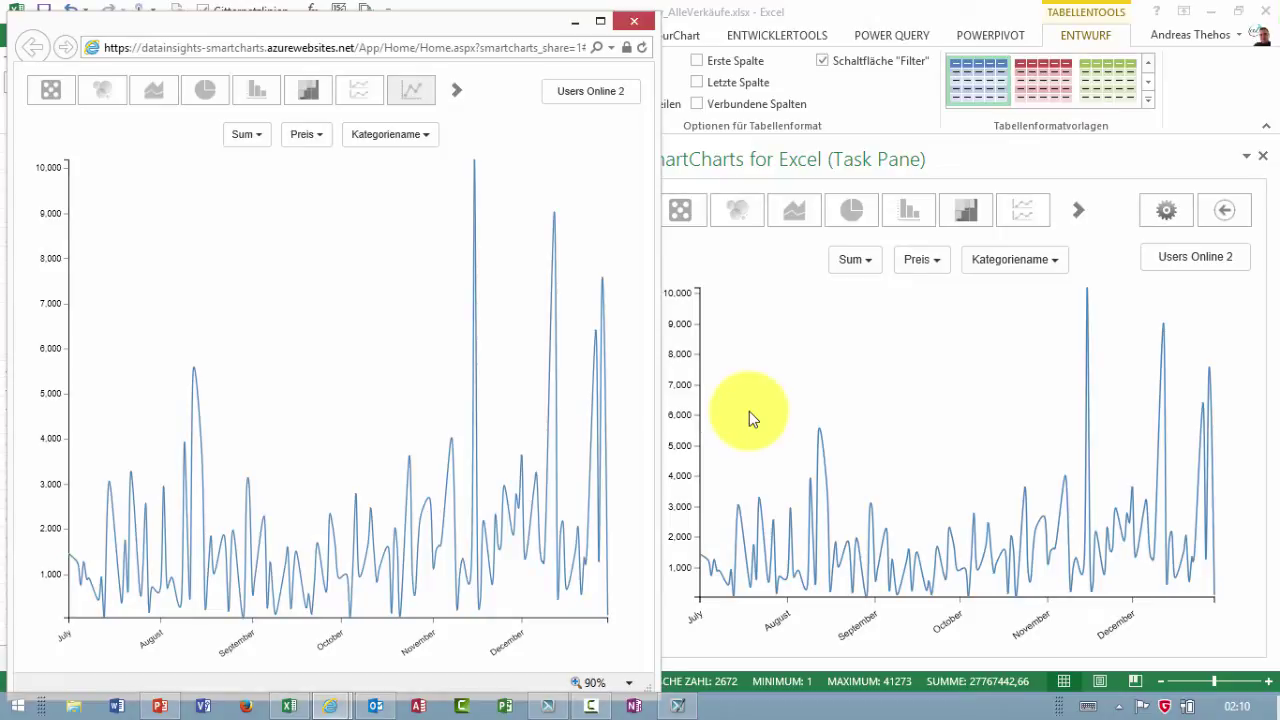
{"action": "left_click_drag", "start_coordinate": [335, 30], "coordinate": [268, 317]}
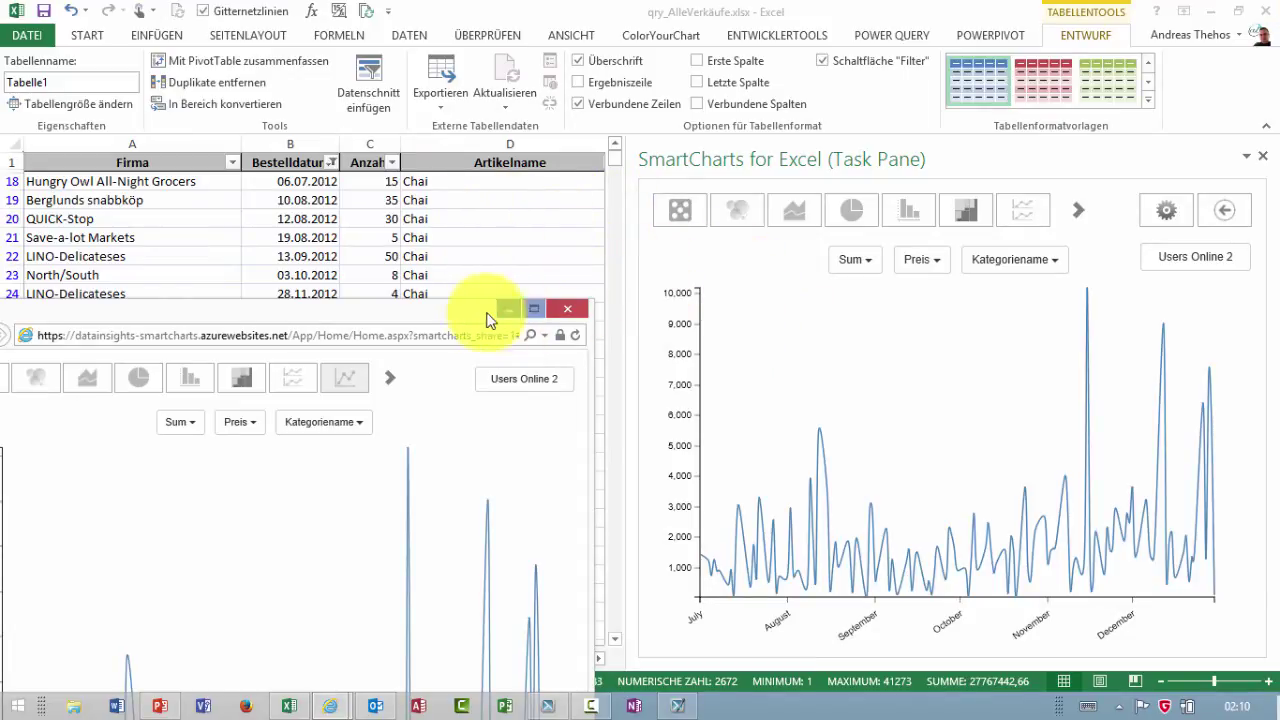
{"action": "left_click_drag", "start_coordinate": [491, 312], "coordinate": [588, 44]}
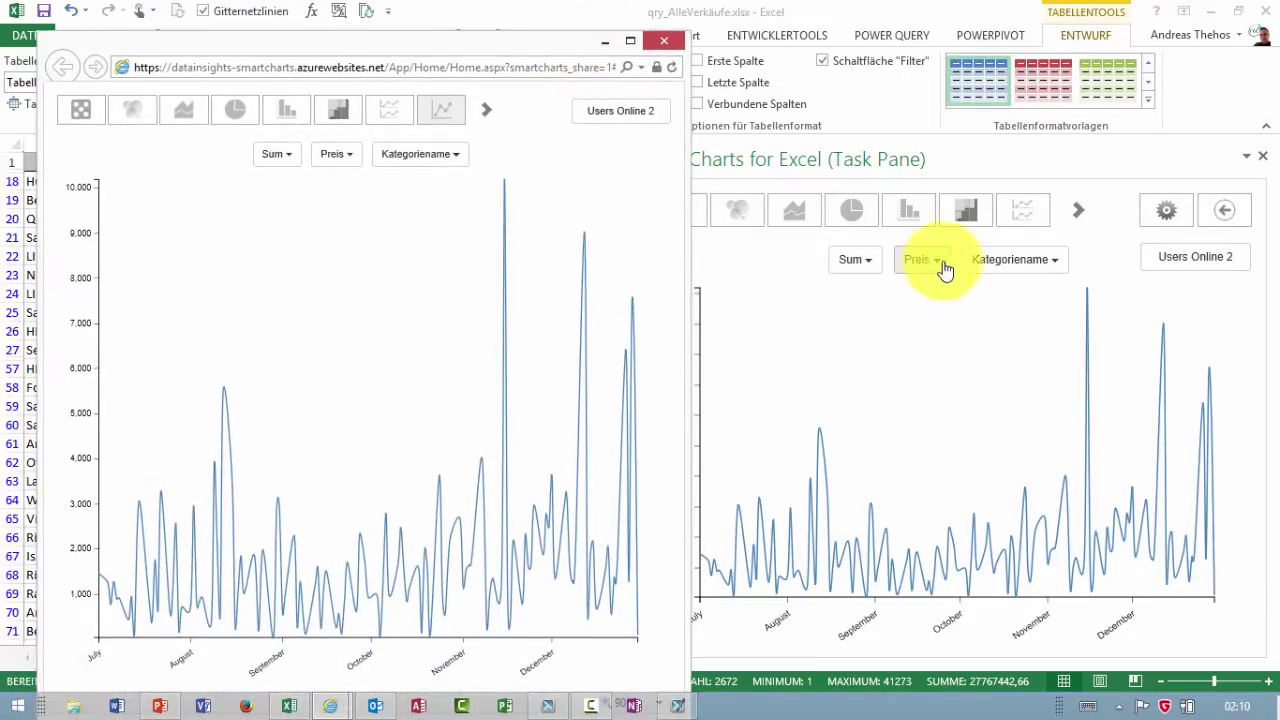
Switch the shared chart to a bar chart and maximize the Internet Explorer window.
{"action": "left_click", "coordinate": [910, 211]}
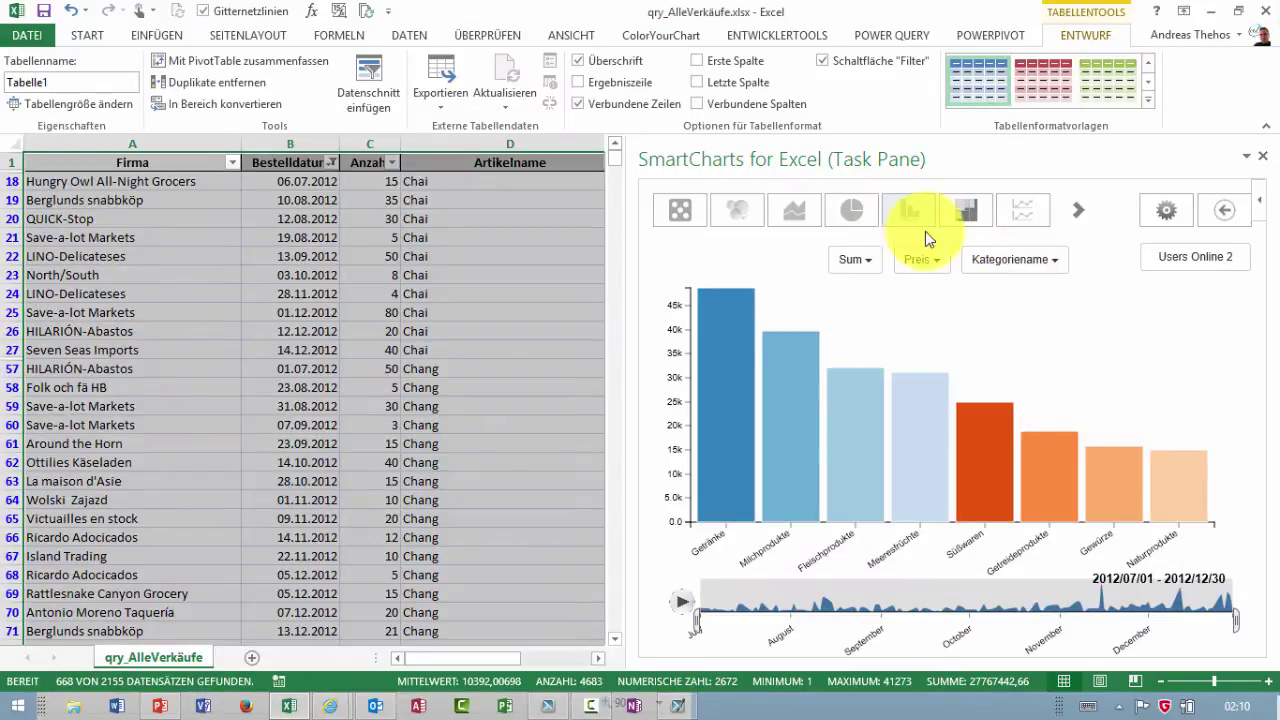
{"action": "mouse_move", "coordinate": [341, 710]}
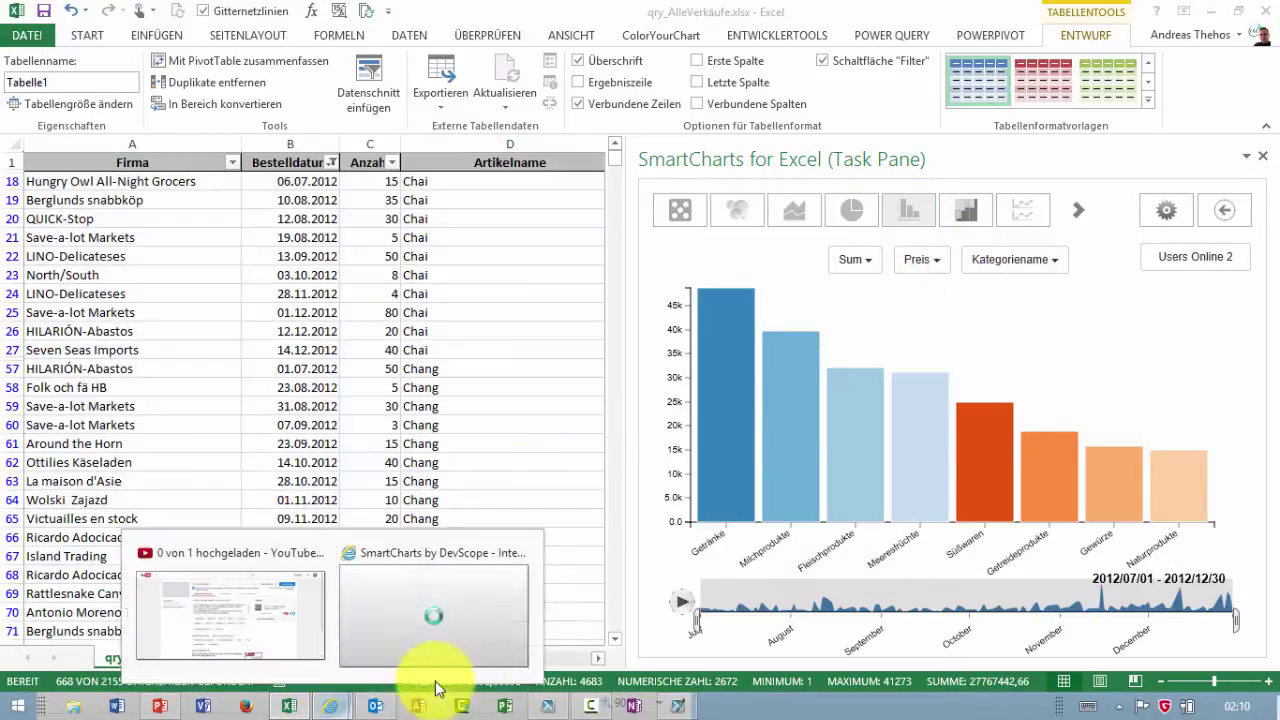
{"action": "left_click", "coordinate": [487, 622]}
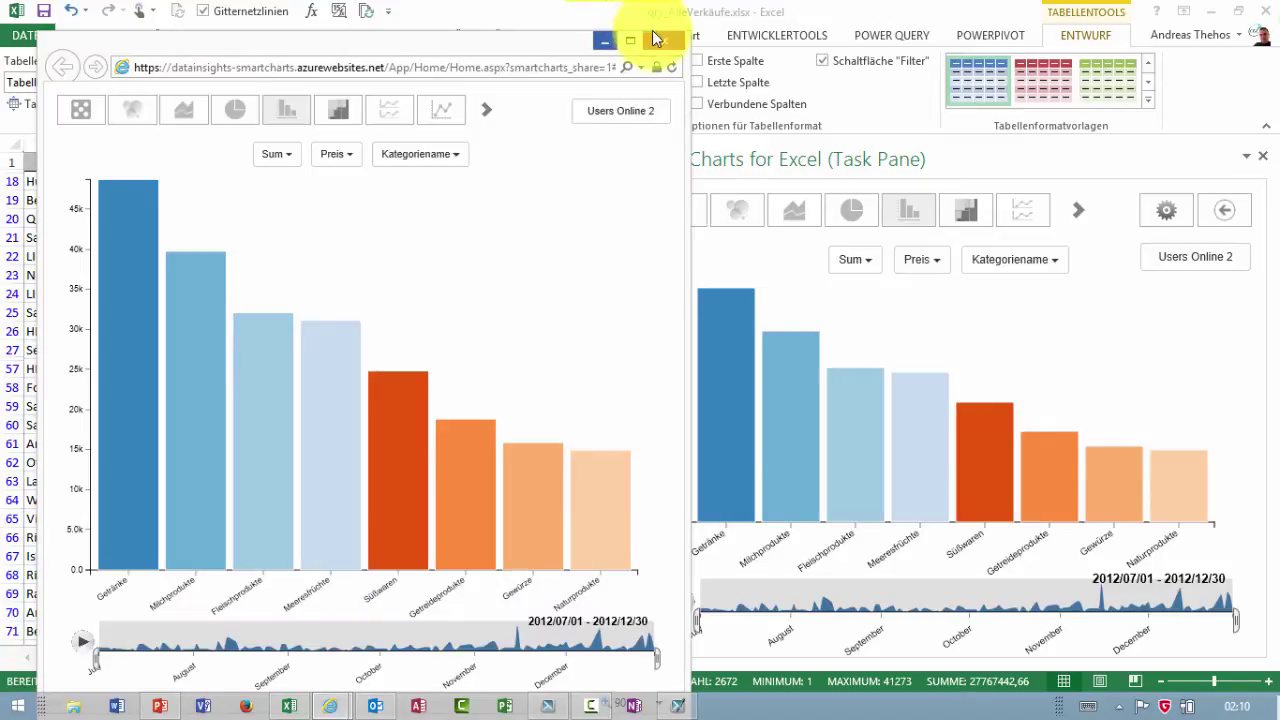
{"action": "left_click", "coordinate": [631, 41]}
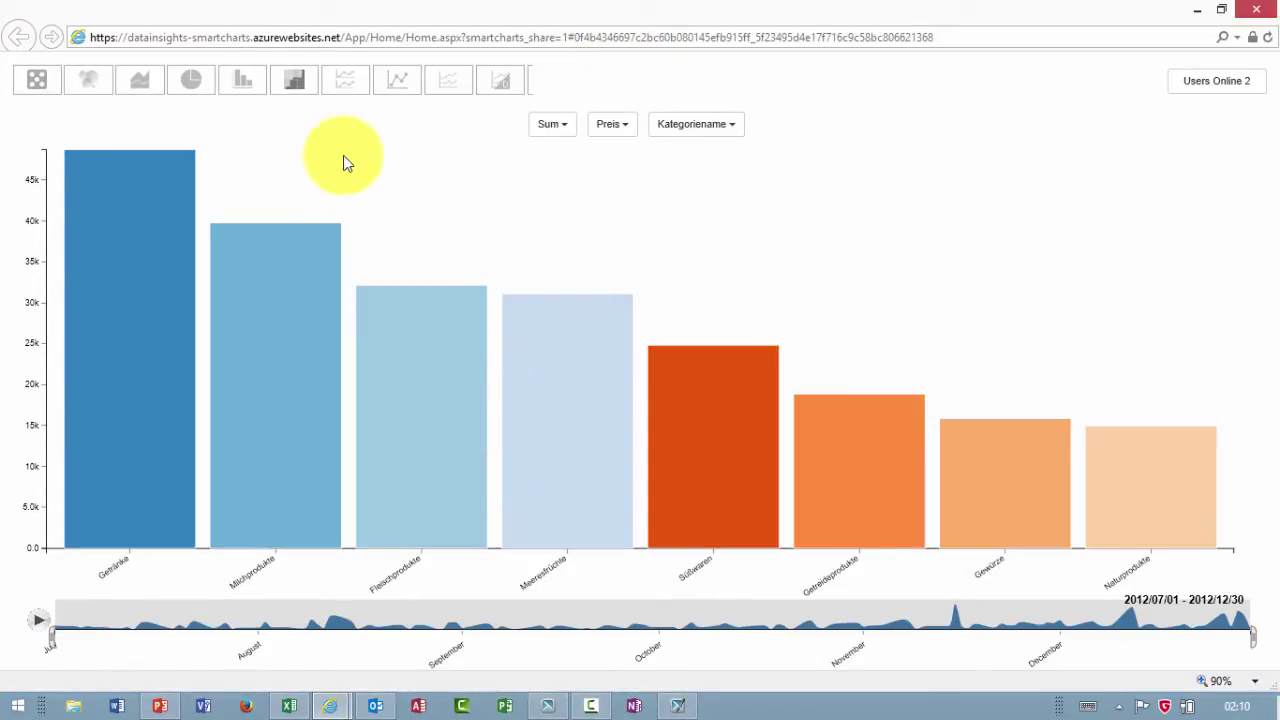
Show the shared chart as a bubble chart, play its timeline animation, then close Internet Explorer.
{"action": "left_click", "coordinate": [88, 86]}
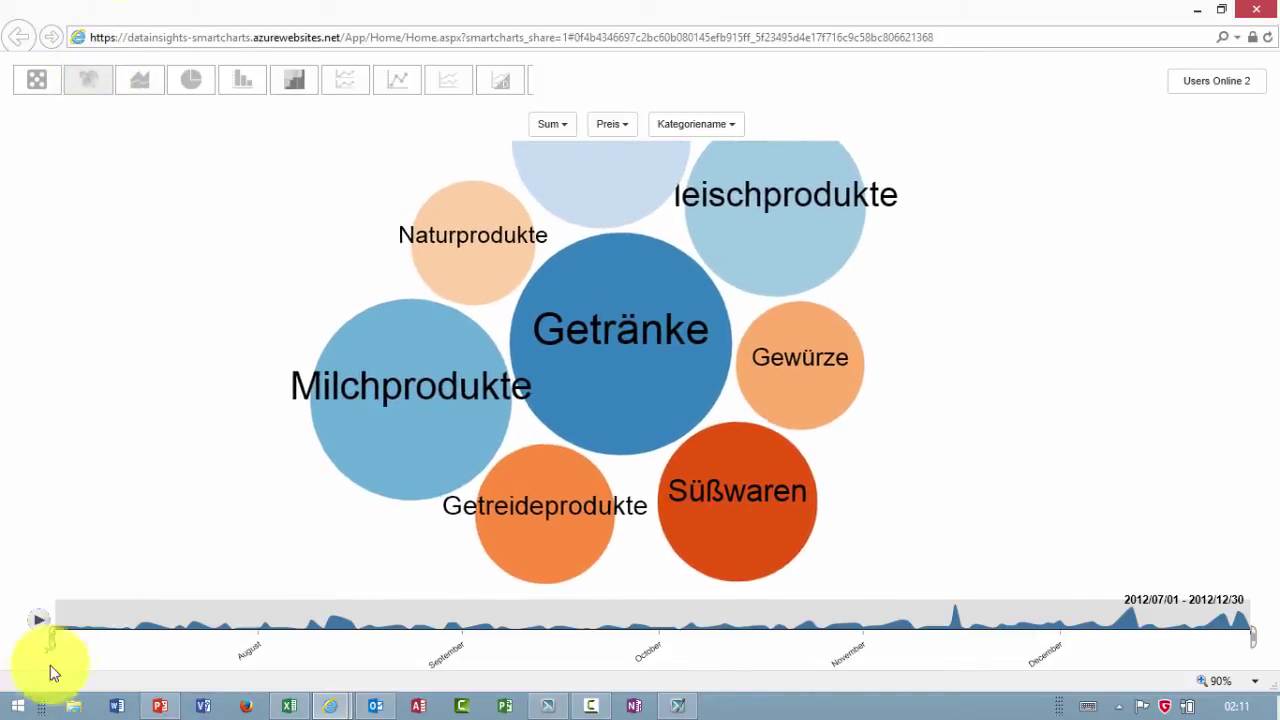
{"action": "left_click", "coordinate": [40, 624]}
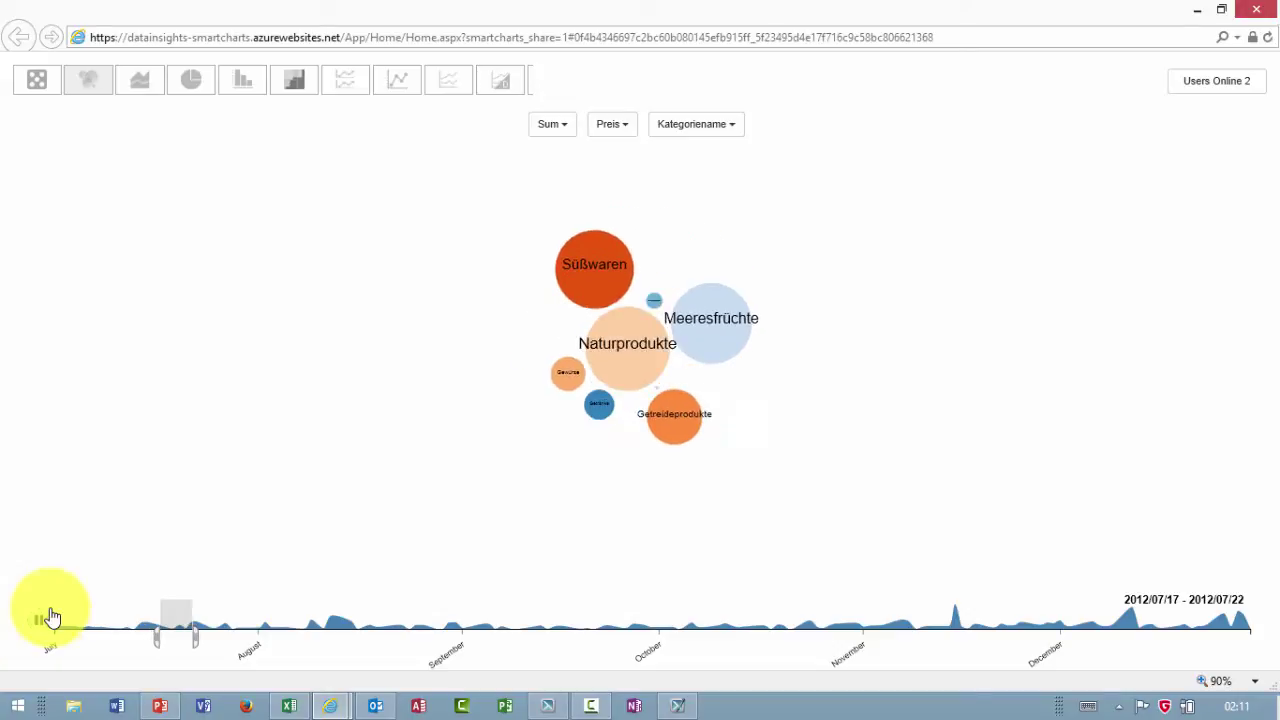
{"action": "left_click", "coordinate": [1256, 9]}
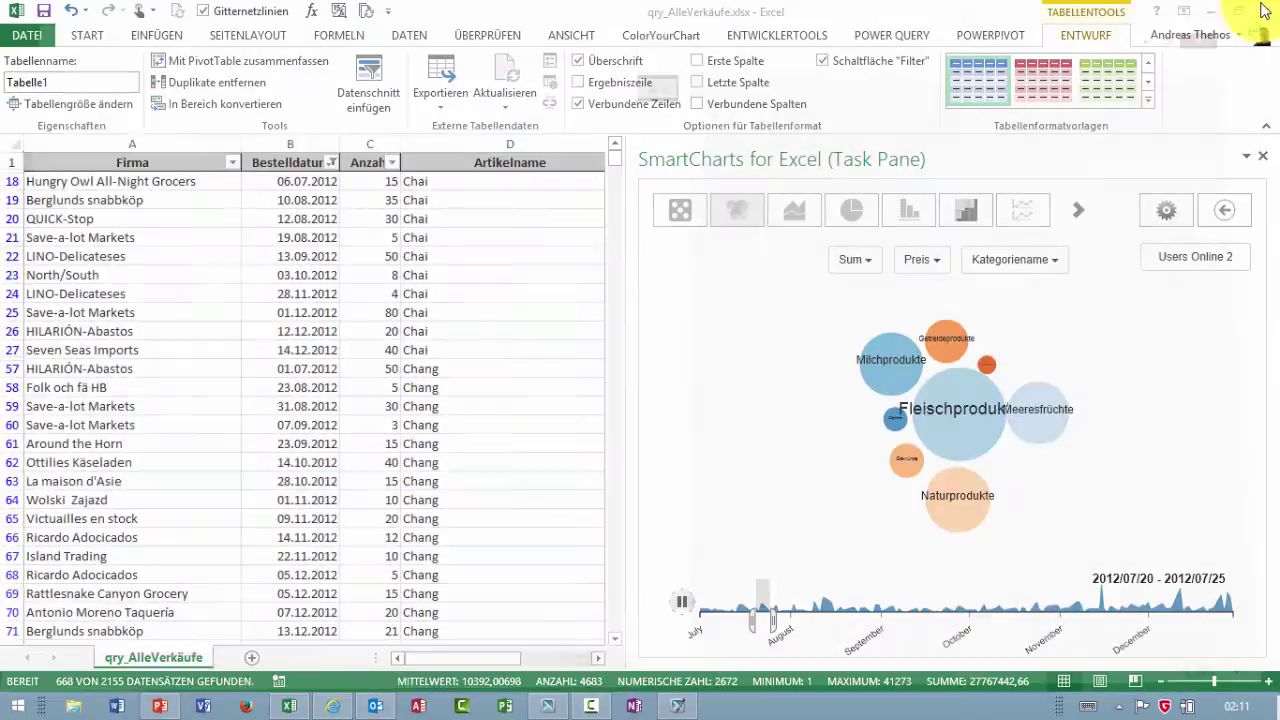
Close the SmartCharts pane and remove the sales table's filter with Ctrl+Shift+L to show all rows.
{"action": "left_click", "coordinate": [1261, 158]}
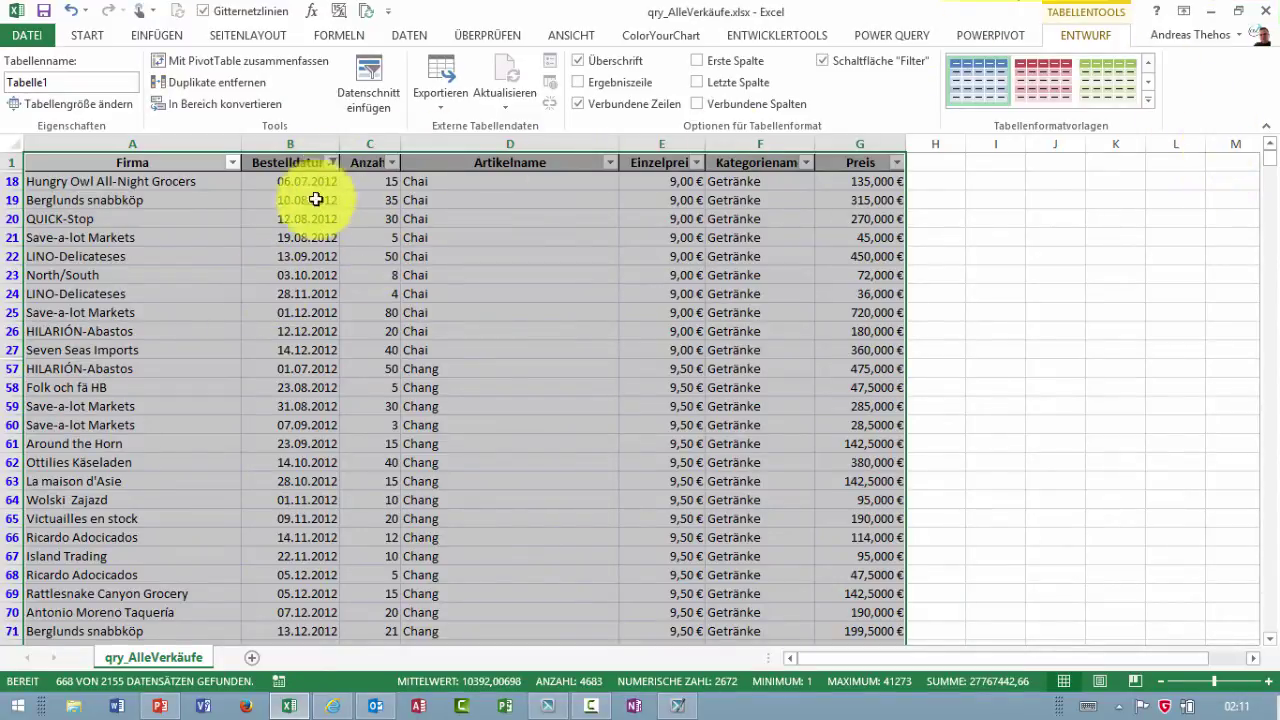
{"action": "left_click", "coordinate": [310, 232]}
{"action": "key", "text": "ctrl+shift+l"}
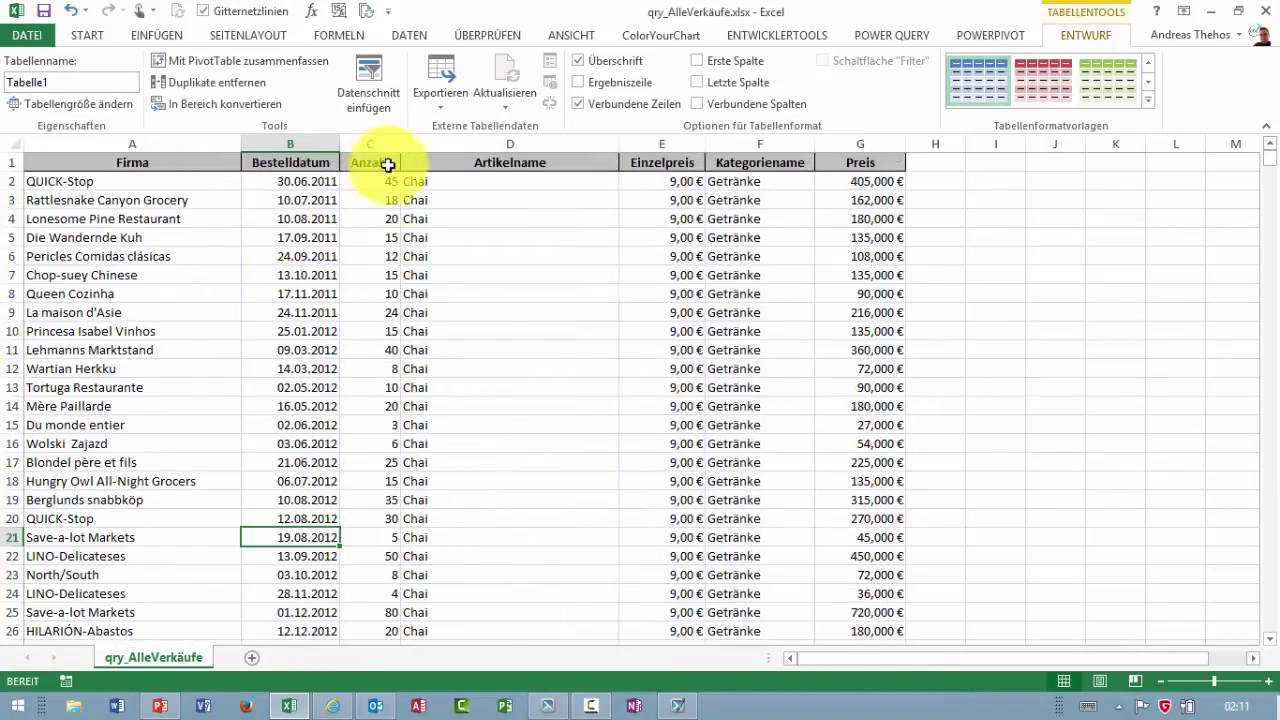
{"action": "left_click", "coordinate": [370, 235]}
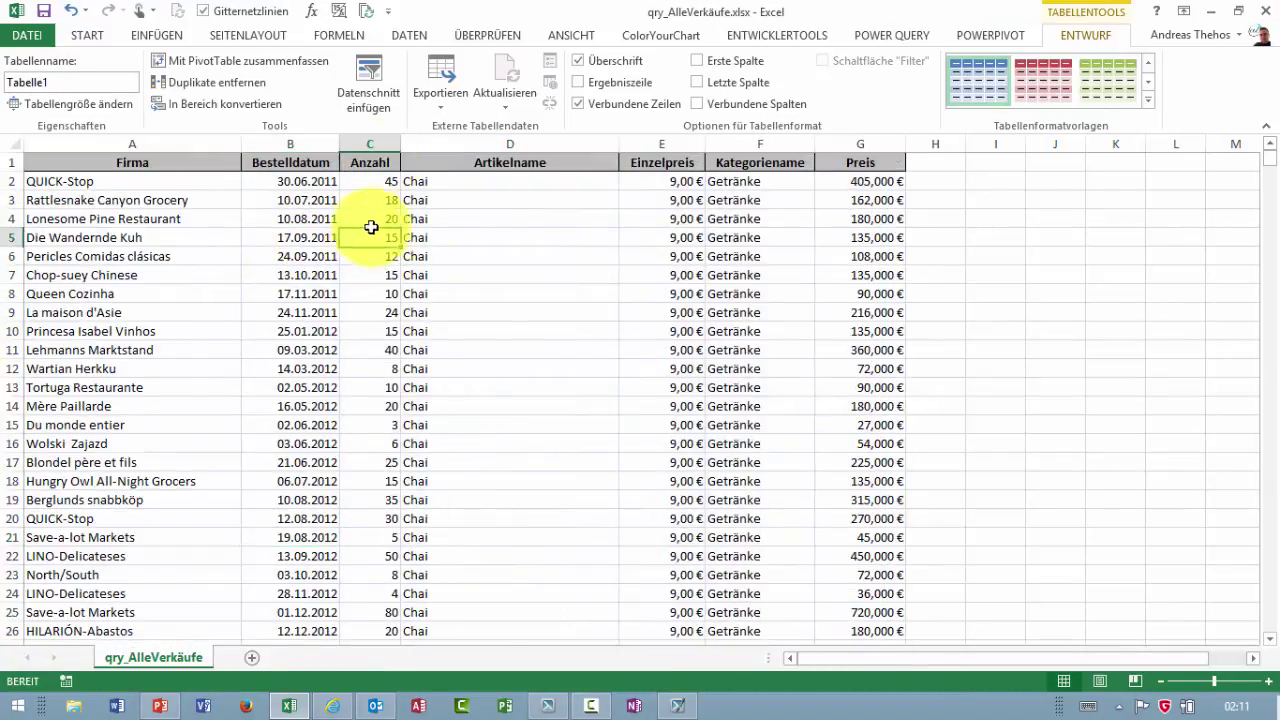
{"action": "left_click", "coordinate": [1092, 20]}
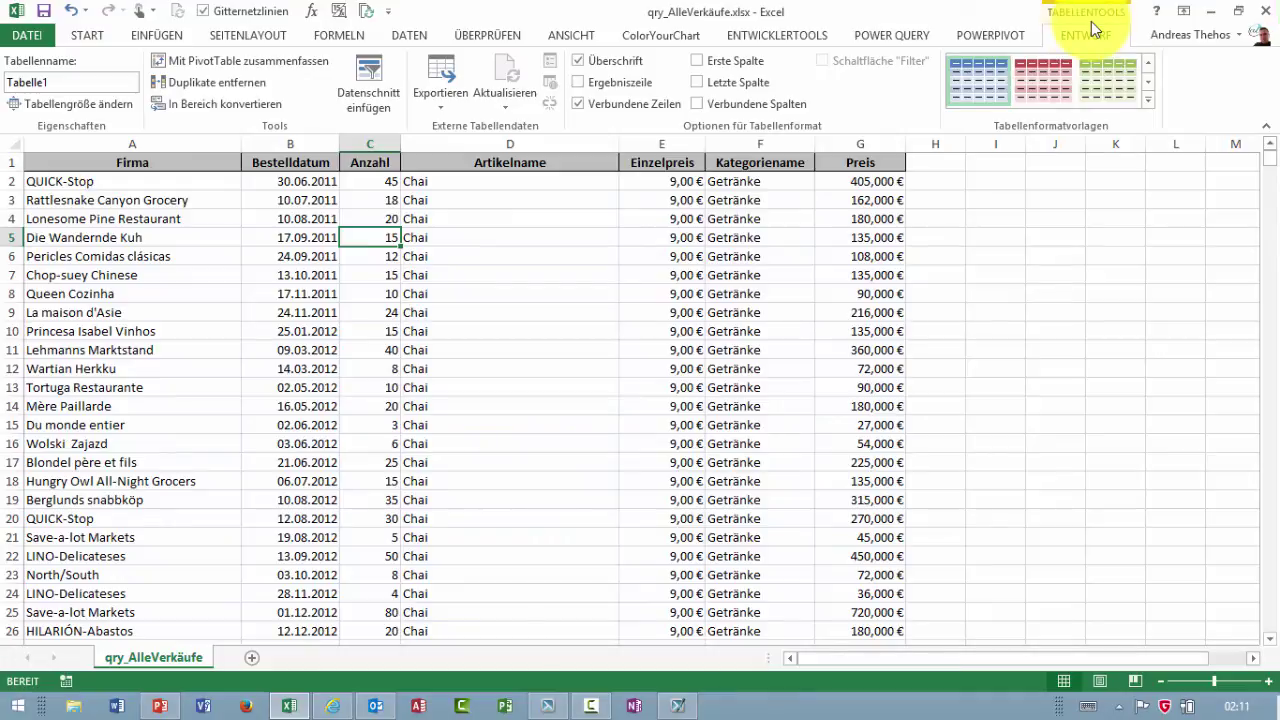
{"action": "left_click", "coordinate": [152, 39]}
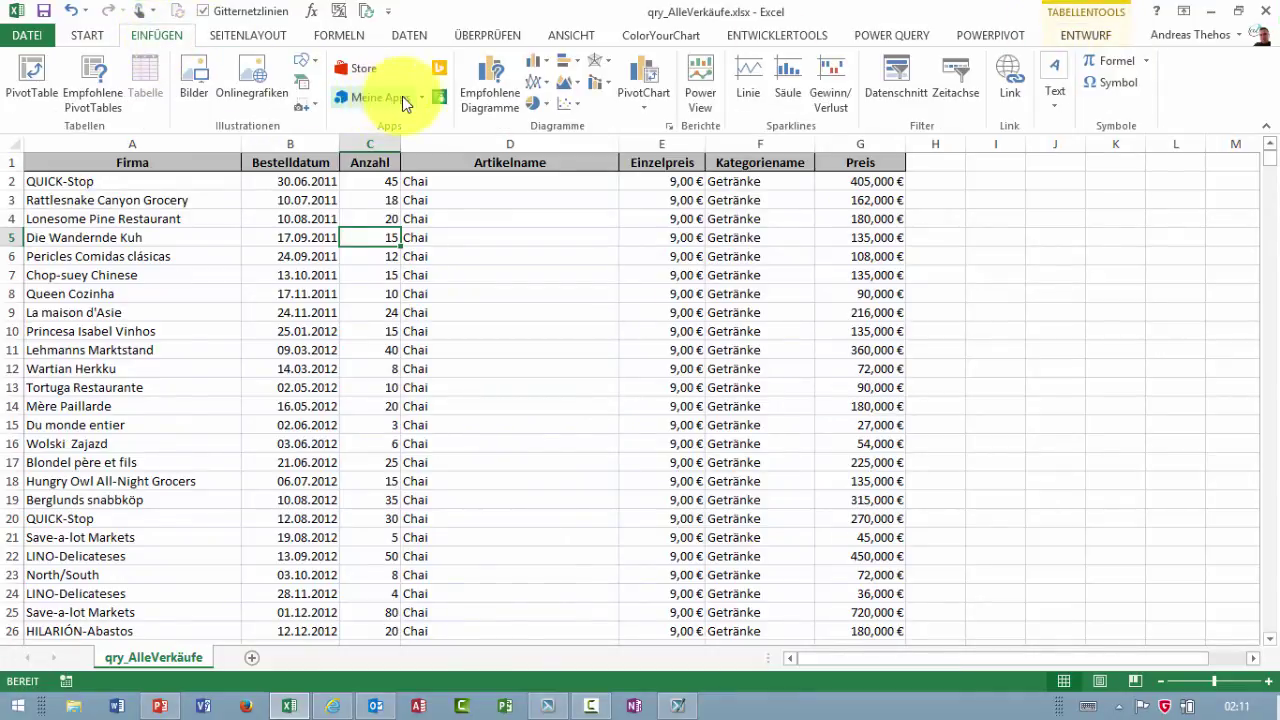
Reopen SmartCharts from Meine Apps, undock its pane, load the sales table, then return to its start screen.
{"action": "left_click", "coordinate": [427, 100]}
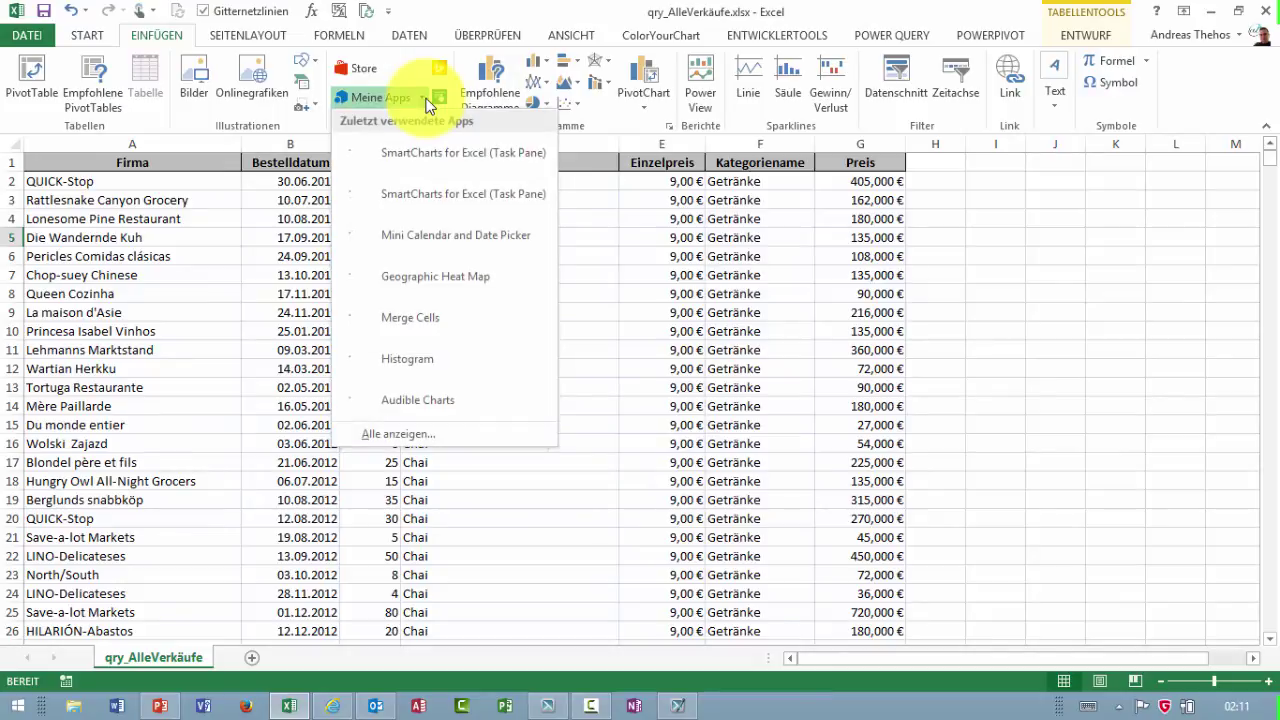
{"action": "left_click", "coordinate": [430, 152]}
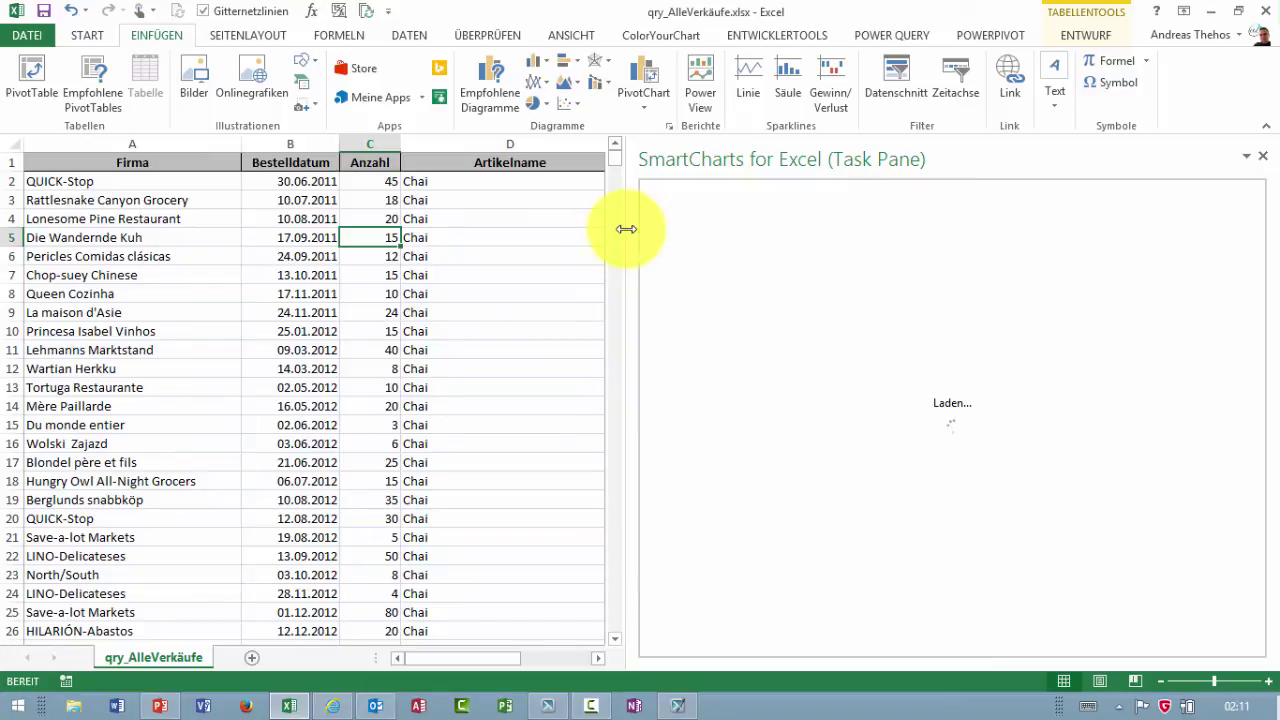
{"action": "left_click_drag", "start_coordinate": [626, 229], "coordinate": [657, 227]}
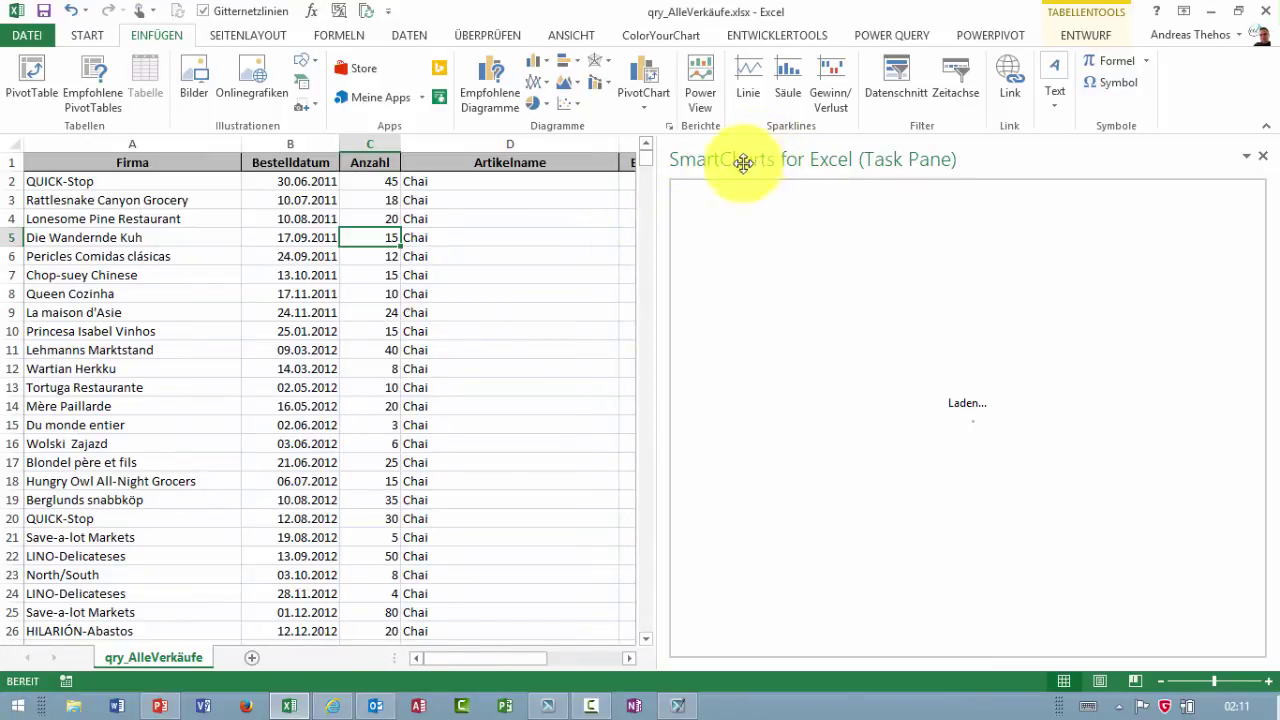
{"action": "mouse_move", "coordinate": [743, 163]}
{"action": "left_mouse_down"}
{"action": "mouse_move", "coordinate": [594, 302]}
{"action": "mouse_move", "coordinate": [1046, 214]}
{"action": "left_mouse_up"}
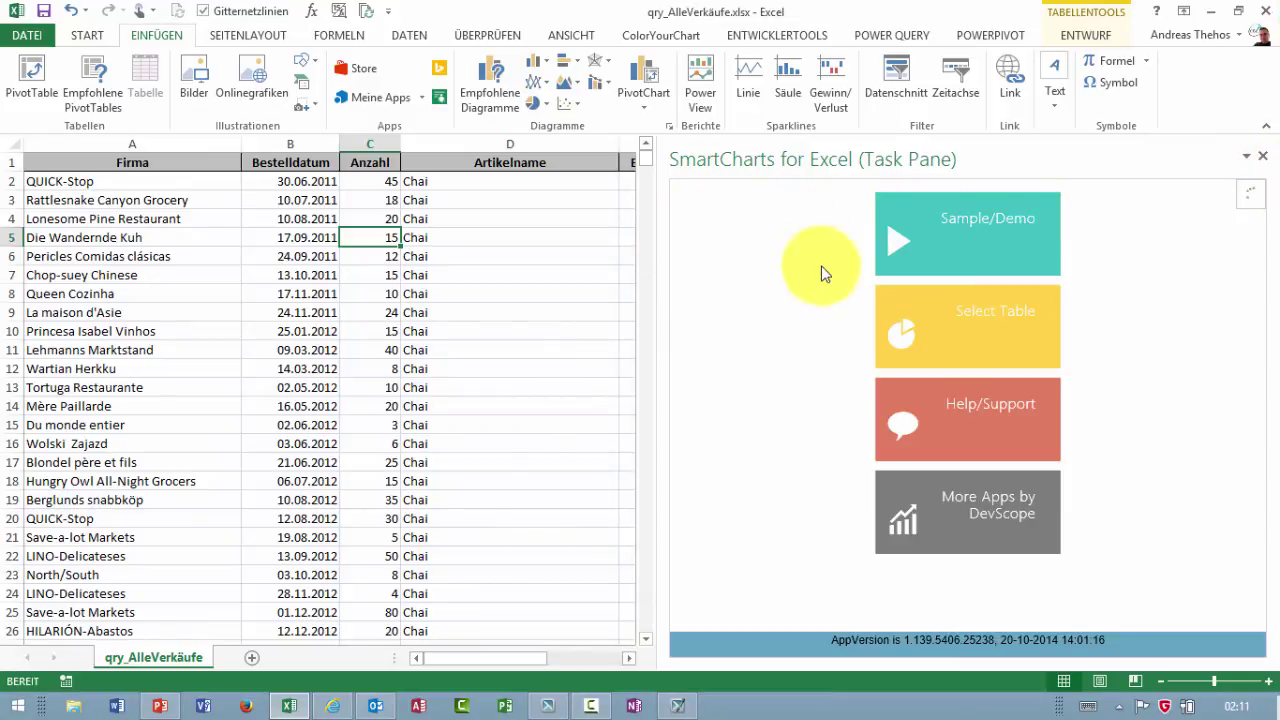
{"action": "left_click", "coordinate": [933, 355]}
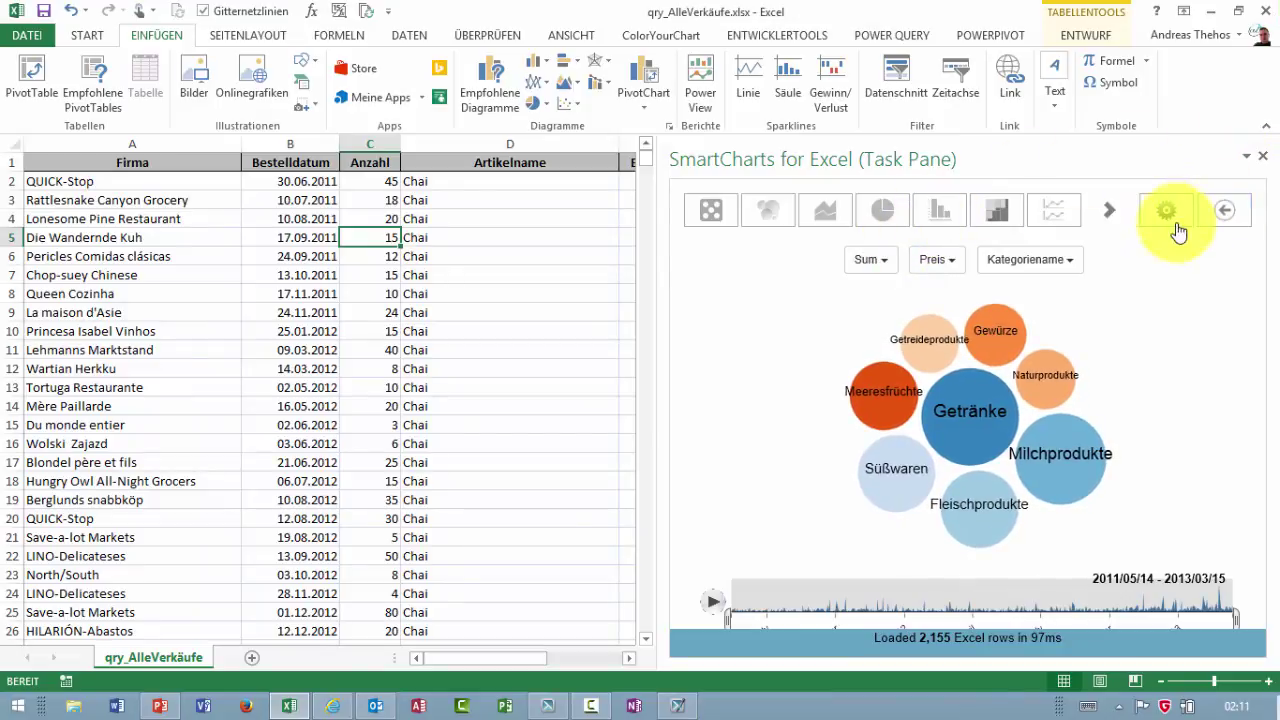
{"action": "left_click", "coordinate": [1206, 214]}
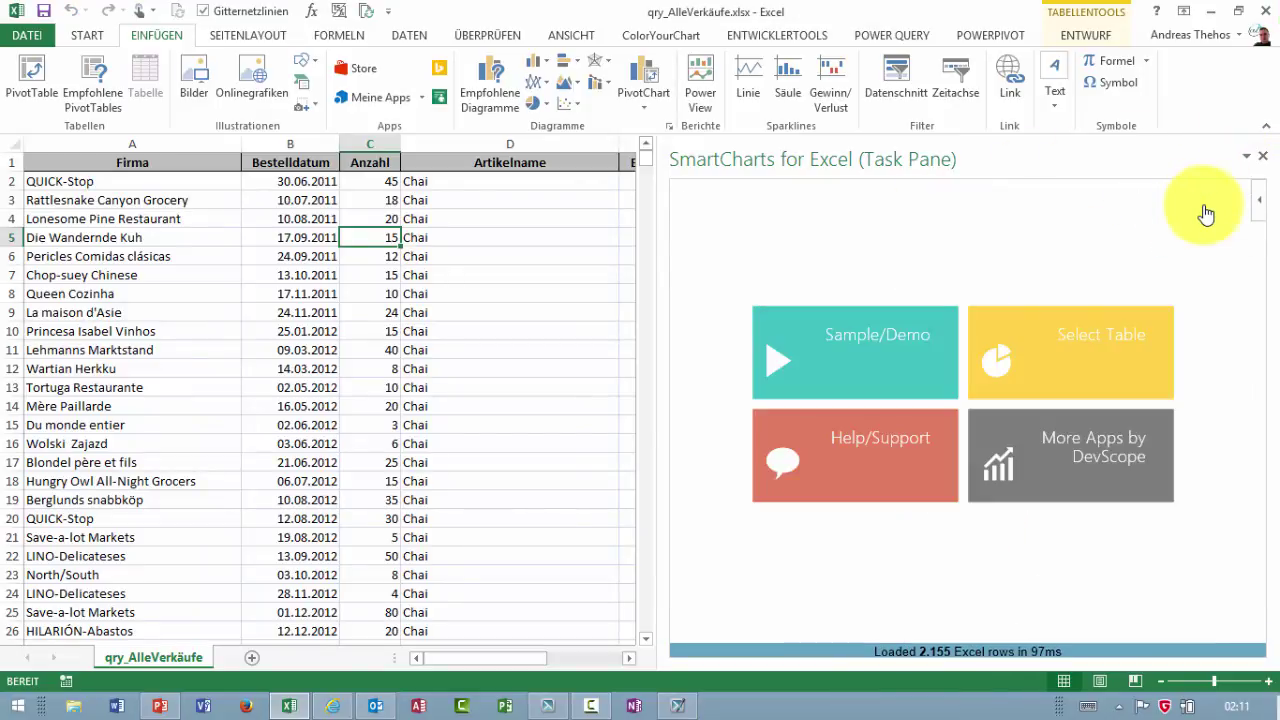
Load the Sample/Demo bubble chart and group its Sales_Amount bubbles by Category instead of Country.
{"action": "left_click", "coordinate": [883, 337]}
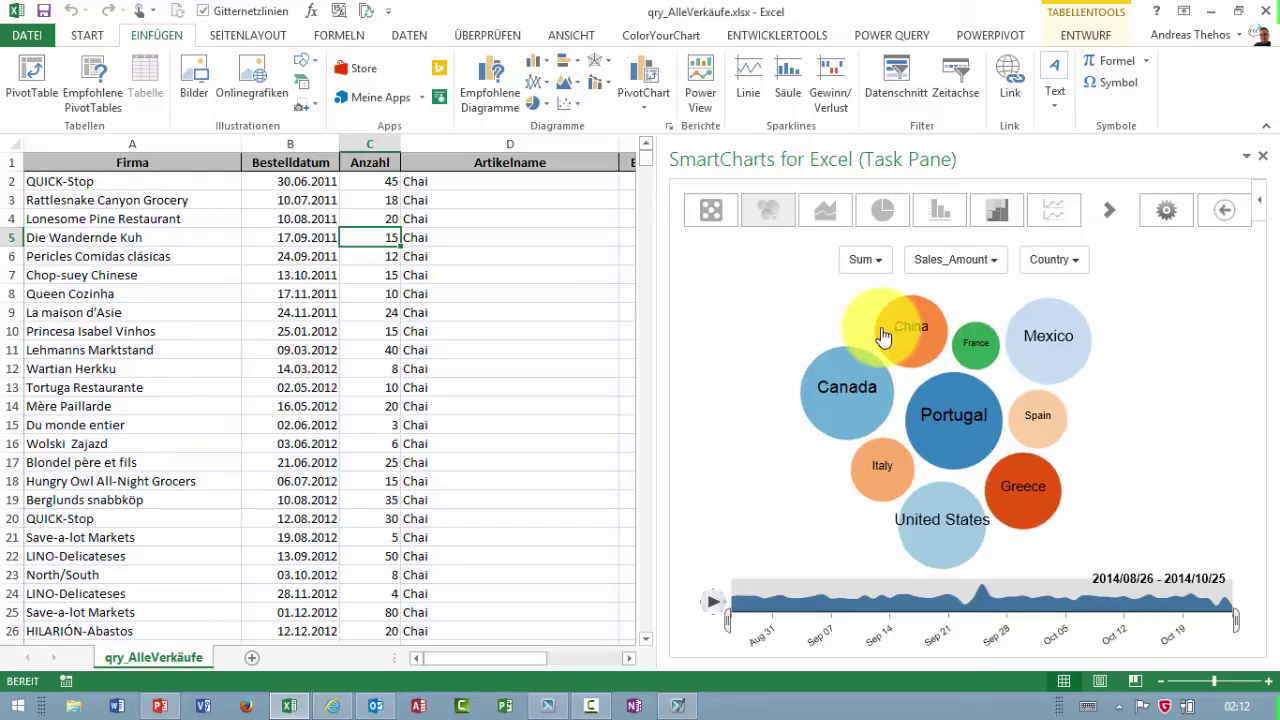
{"action": "left_click", "coordinate": [1058, 261]}
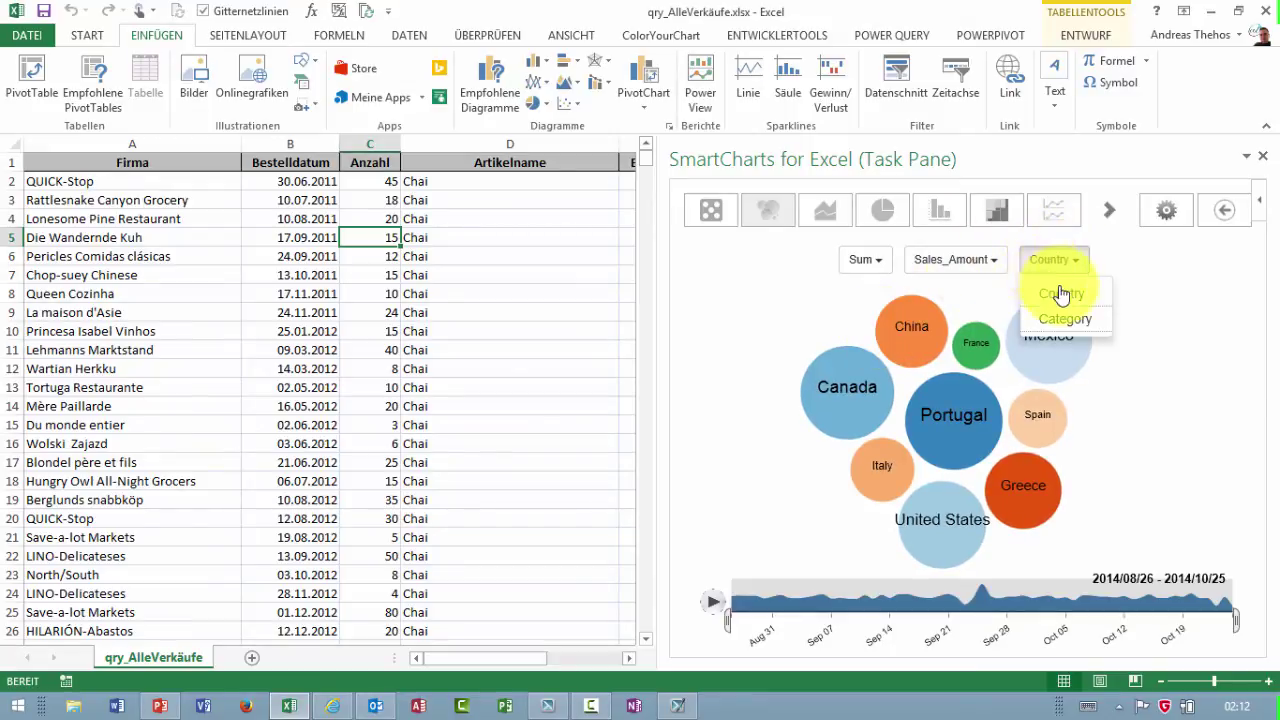
{"action": "left_click", "coordinate": [1066, 320]}
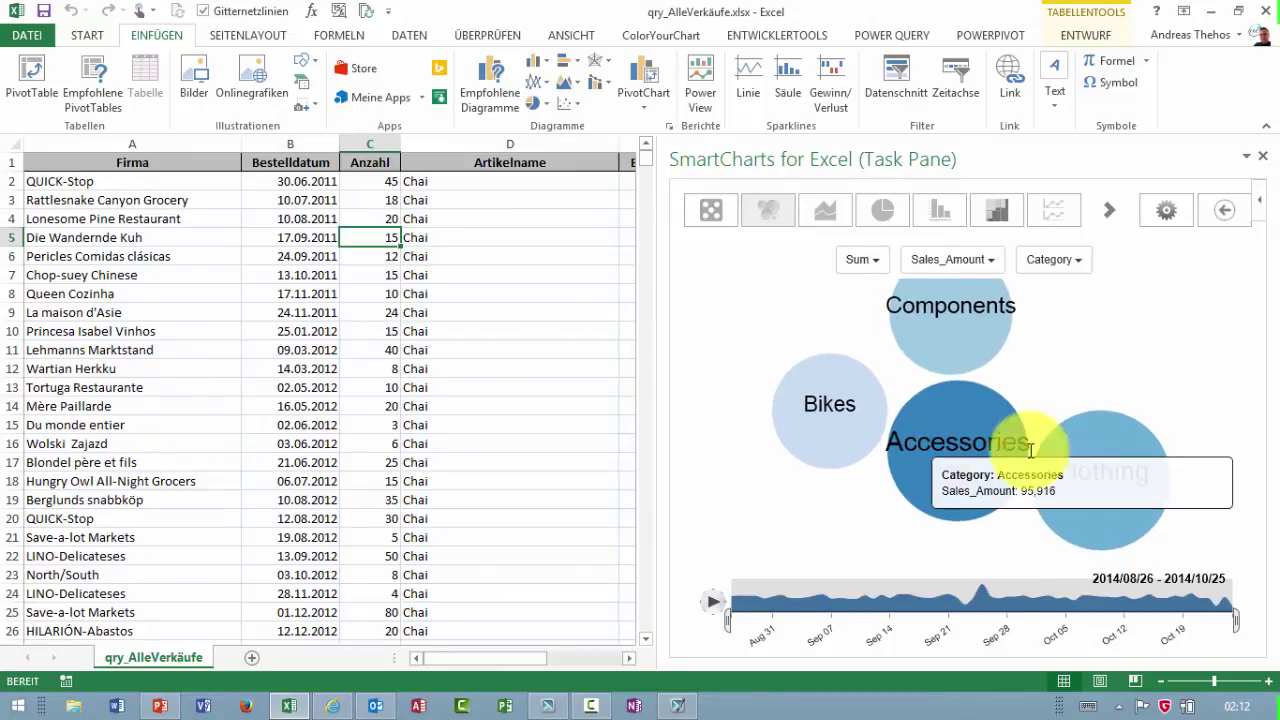
{"action": "left_click", "coordinate": [1110, 210]}
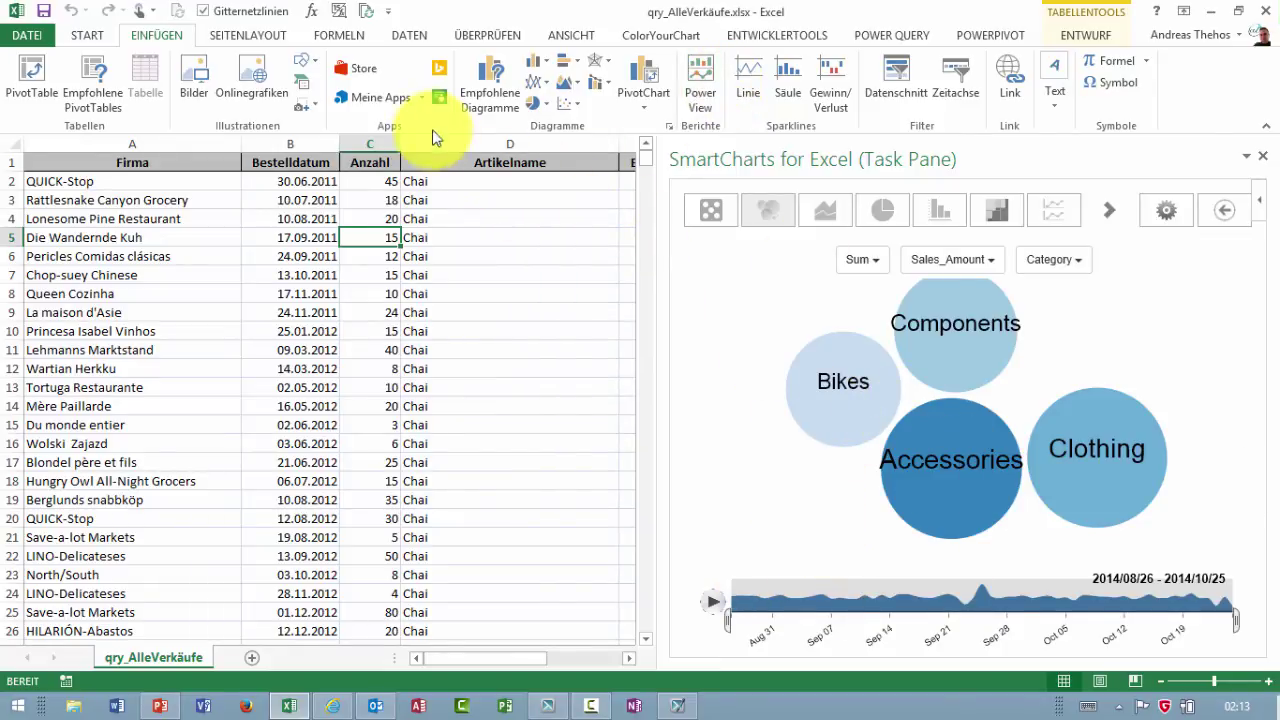
Show the recently used apps list from Meine Apps on the EINFÜGEN ribbon.
{"action": "left_click", "coordinate": [422, 97]}
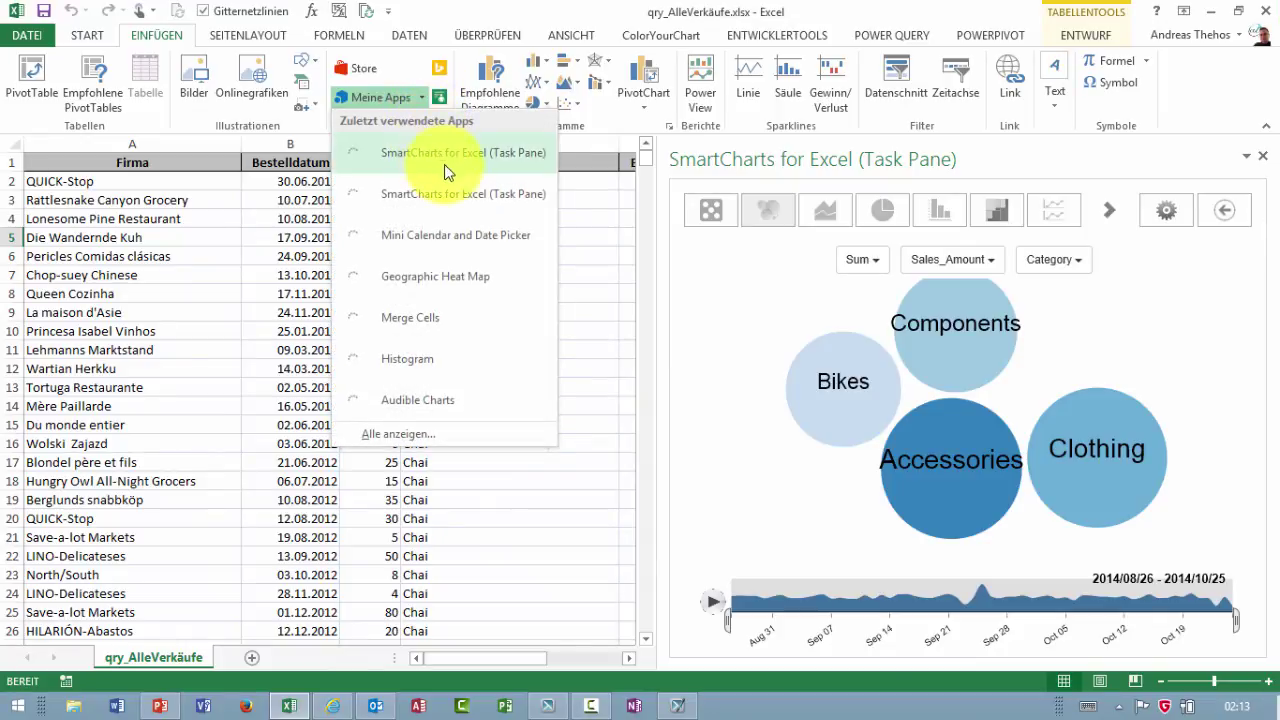